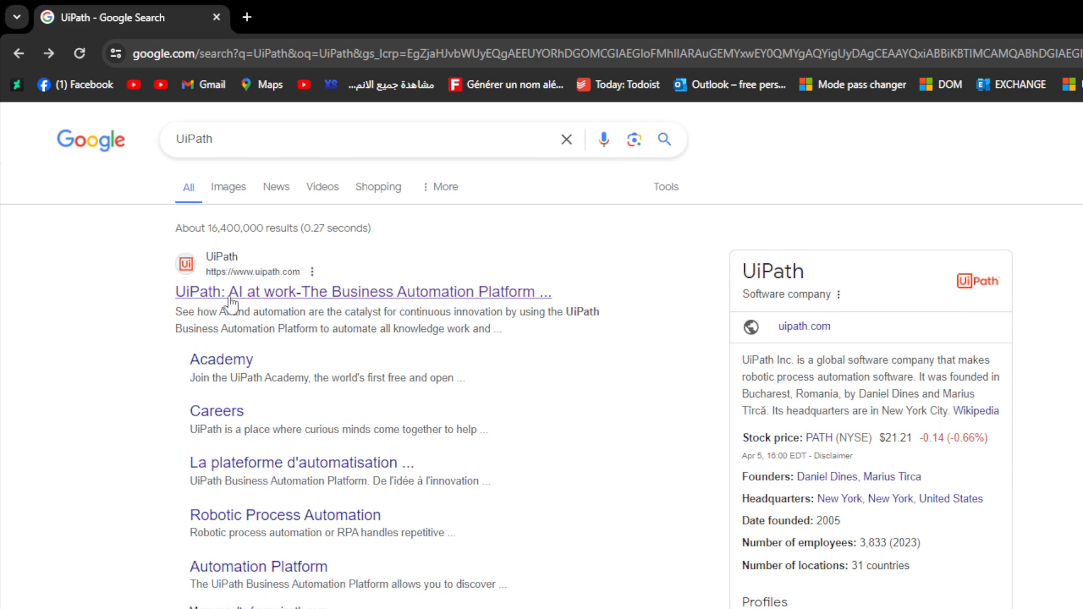
# Open the free-trial registration page through the official UiPath website, accepting its cookies, and keep only the registration tab
pyautogui.click(259, 294)
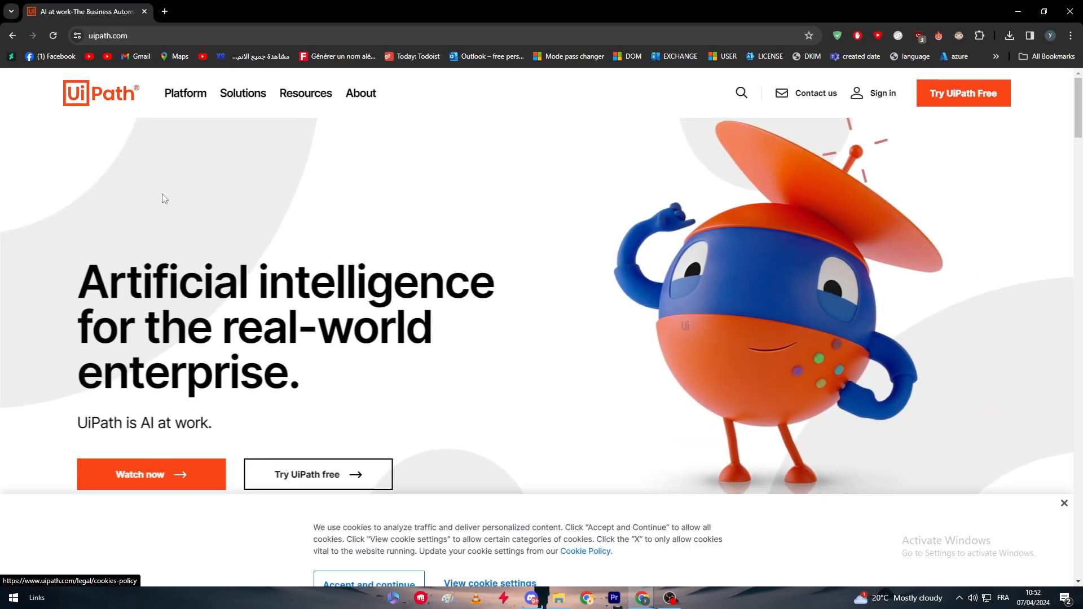
pyautogui.click(342, 563)
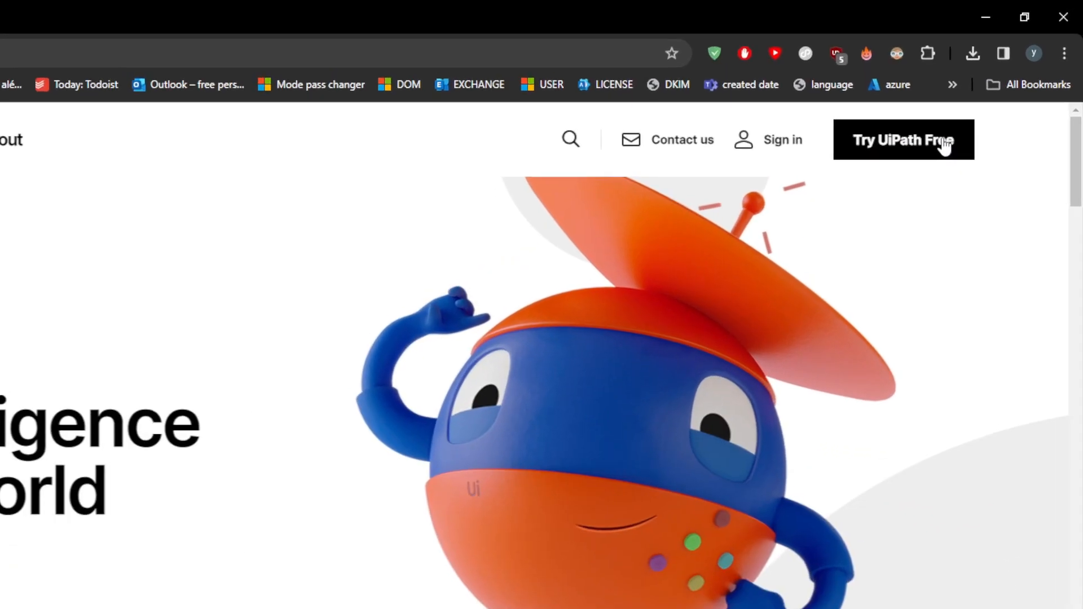
pyautogui.click(943, 142)
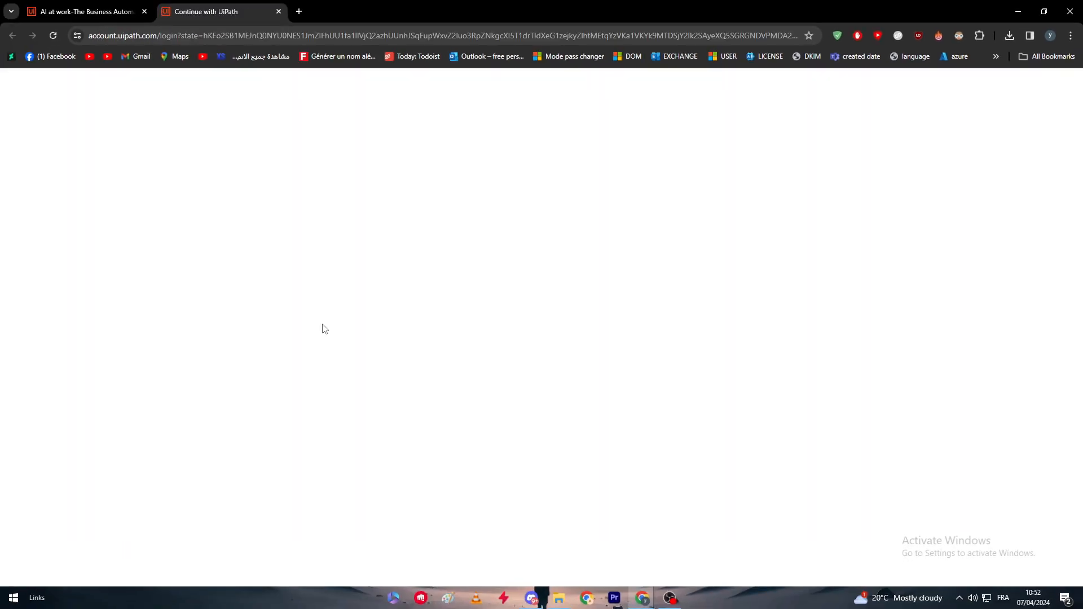
pyautogui.click(143, 12)
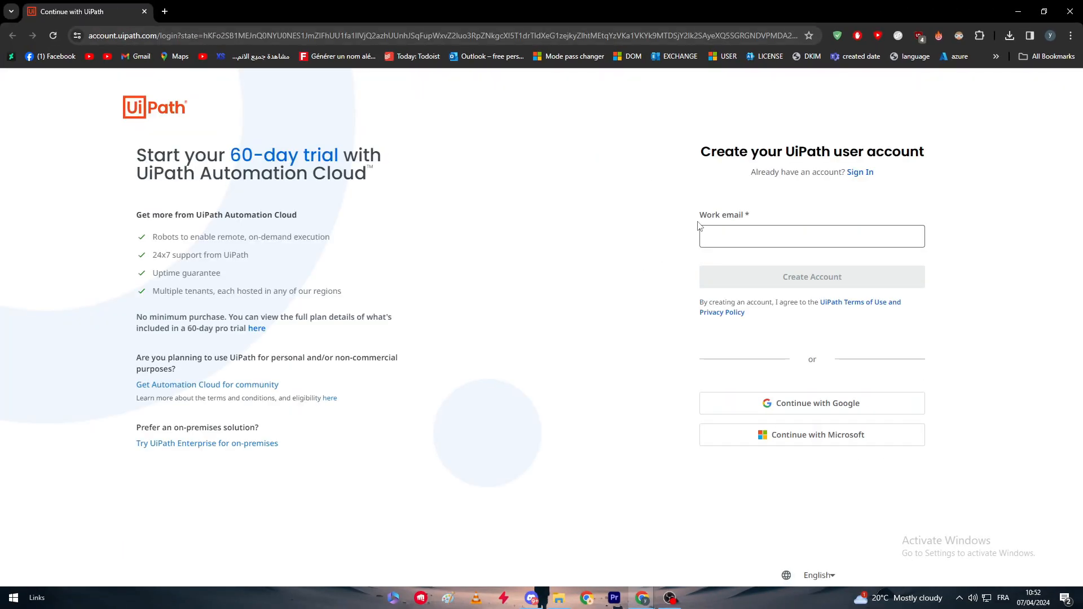
# Sign up for the UiPath trial with an existing Google account and approve sharing its details with uipath.com
pyautogui.moveTo(714, 214); pyautogui.dragTo(755, 216)
pyautogui.click(755, 216)
pyautogui.click(815, 413)
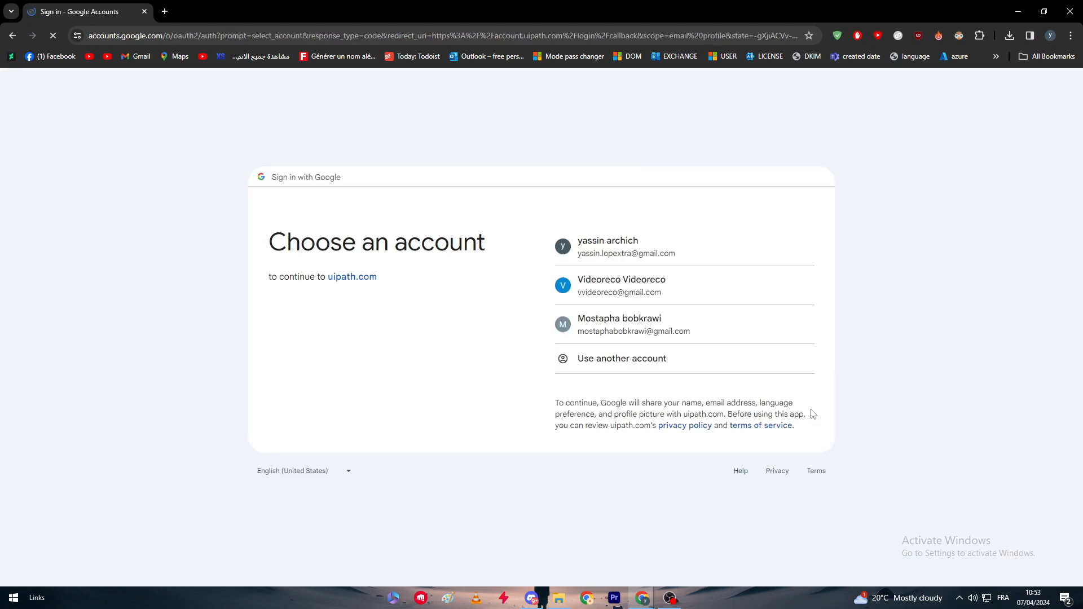
pyautogui.click(631, 285)
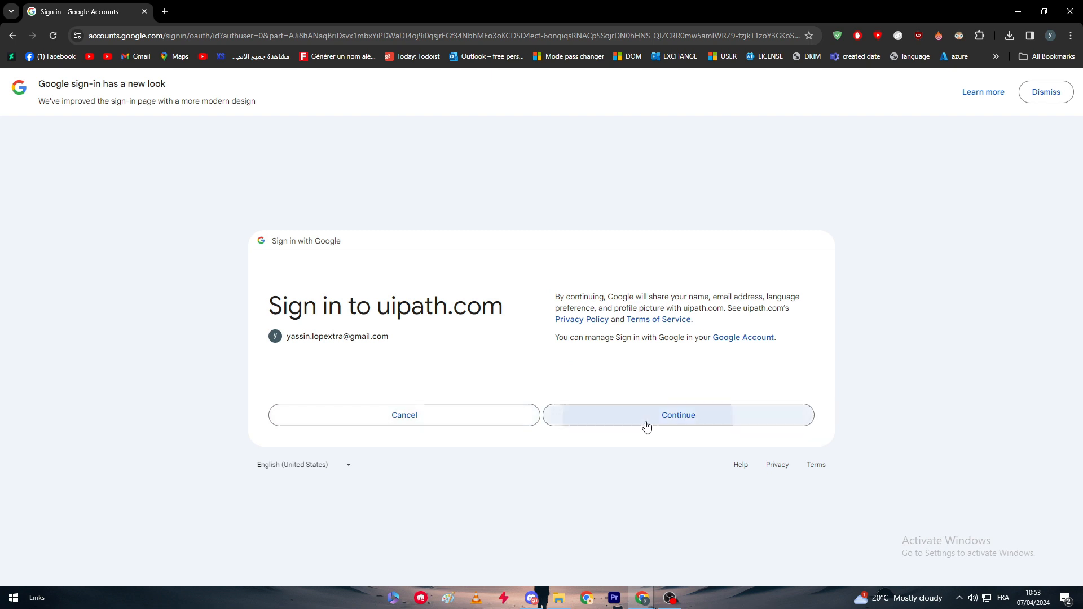
pyautogui.click(687, 414)
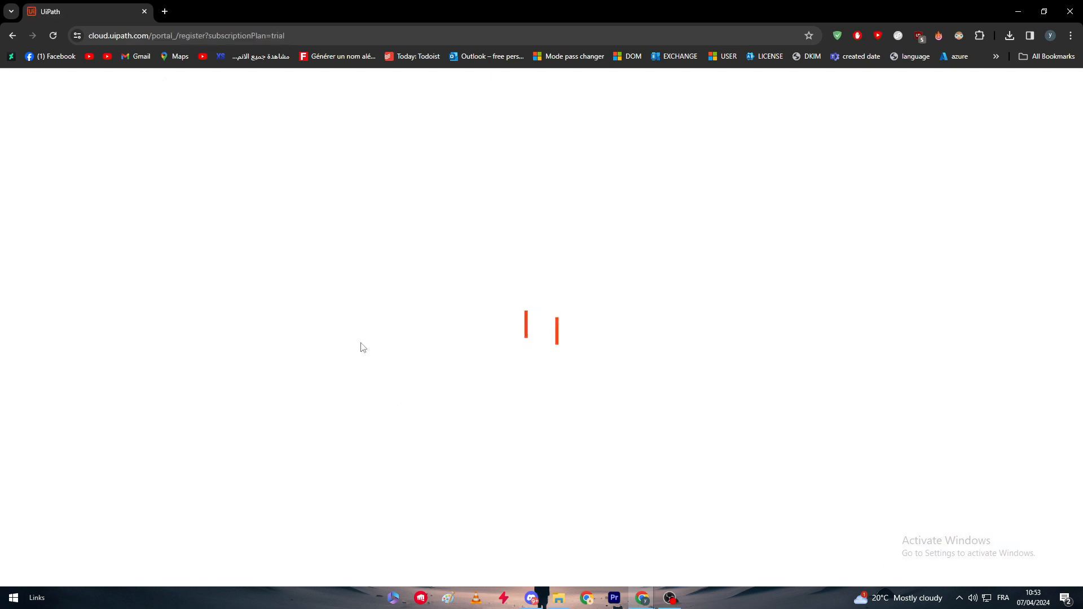
# Replace the prefilled display name in the signup form with the new full name
pyautogui.click(635, 205)
pyautogui.hotkey('ctrl', 'a')
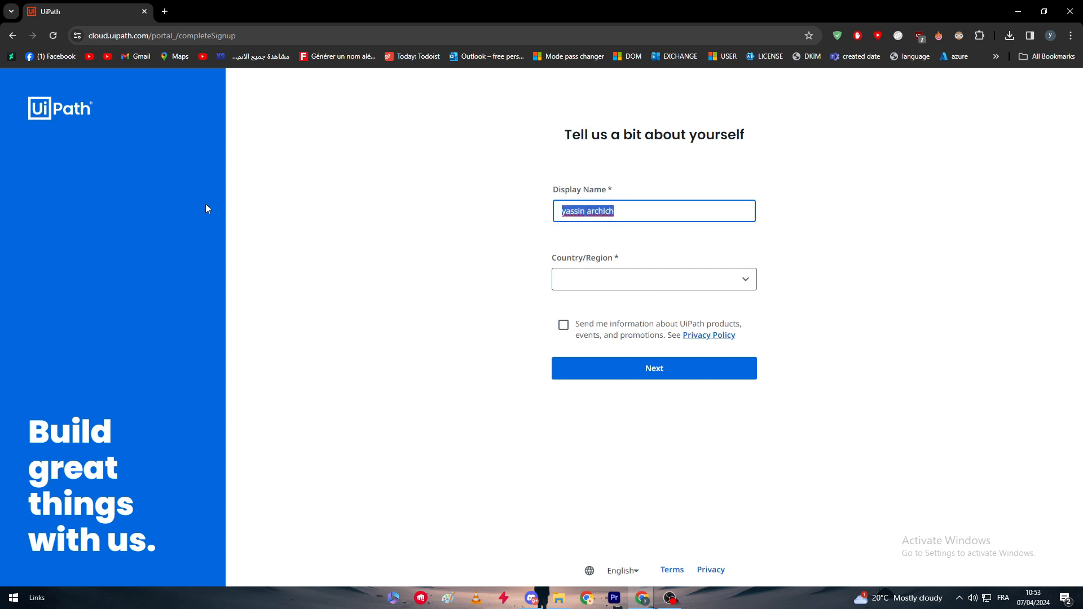
# Choose Morocco as the country/region and continue to the organization setup
pyautogui.click(621, 280)
pyautogui.press('m')
pyautogui.press('m')
pyautogui.press('m')
pyautogui.press('m')
pyautogui.press('m')
pyautogui.press('m')
pyautogui.press('m')
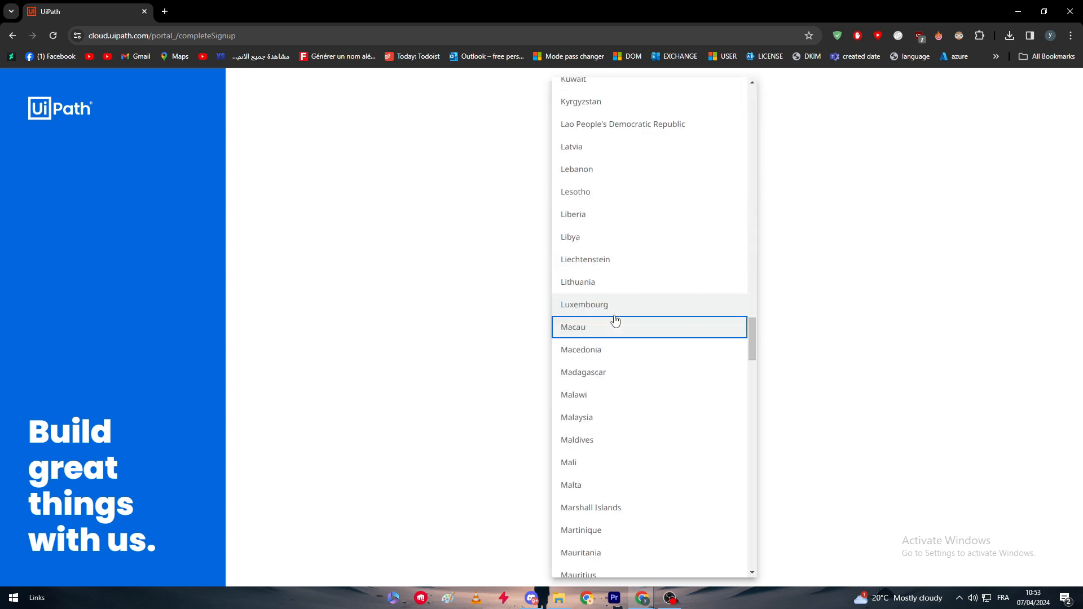
pyautogui.press('m')
pyautogui.press('m')
pyautogui.press('m')
pyautogui.press('m')
pyautogui.press('m')
pyautogui.press('m')
pyautogui.press('m')
pyautogui.press('m')
pyautogui.press('m')
pyautogui.press('m')
pyautogui.press('m')
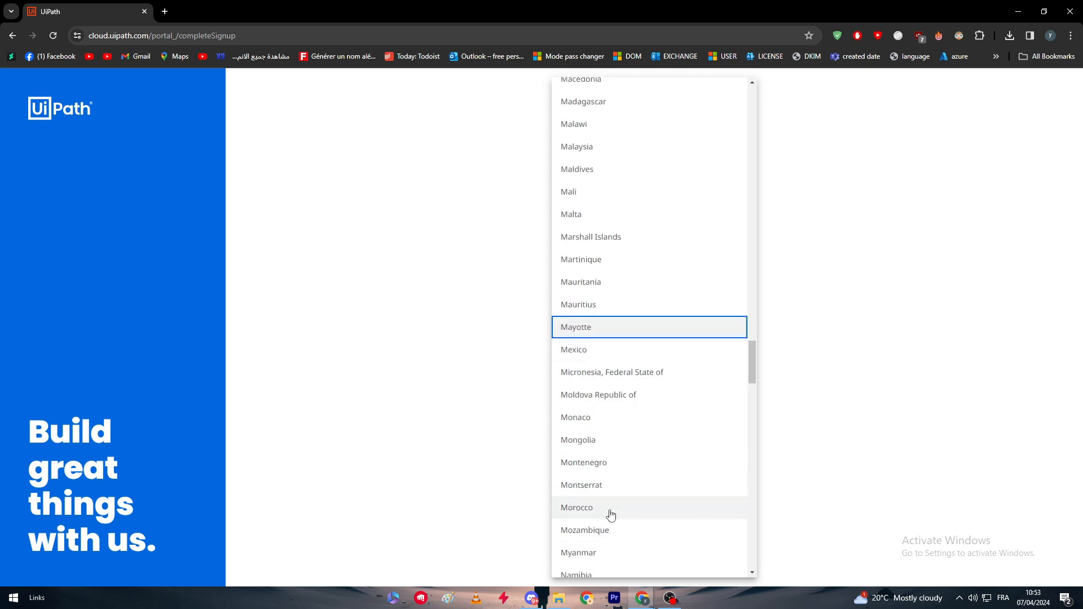
pyautogui.press('m')
pyautogui.click(604, 506)
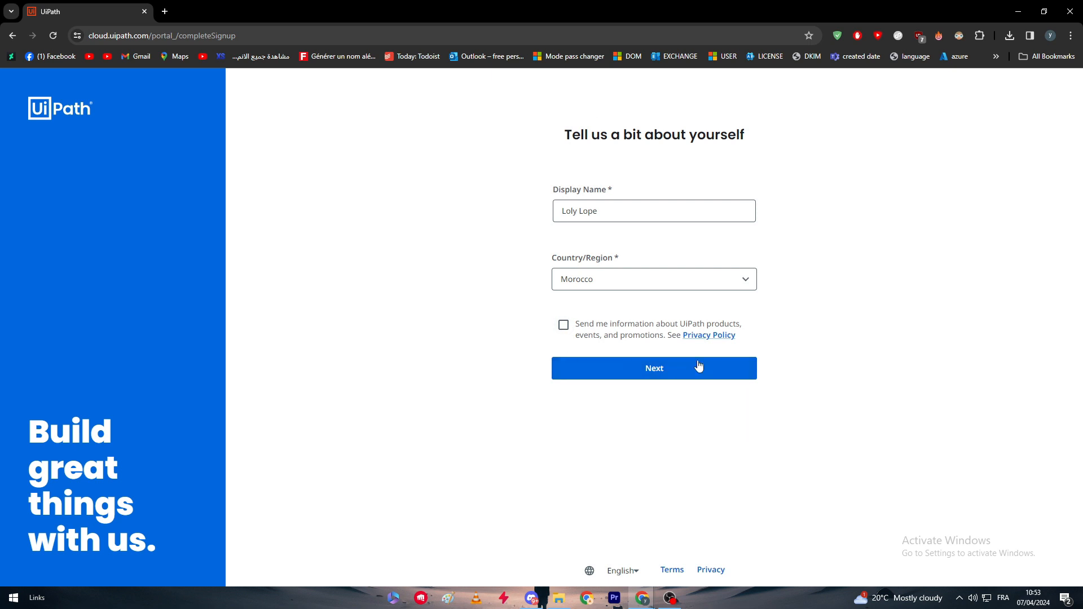
pyautogui.click(703, 367)
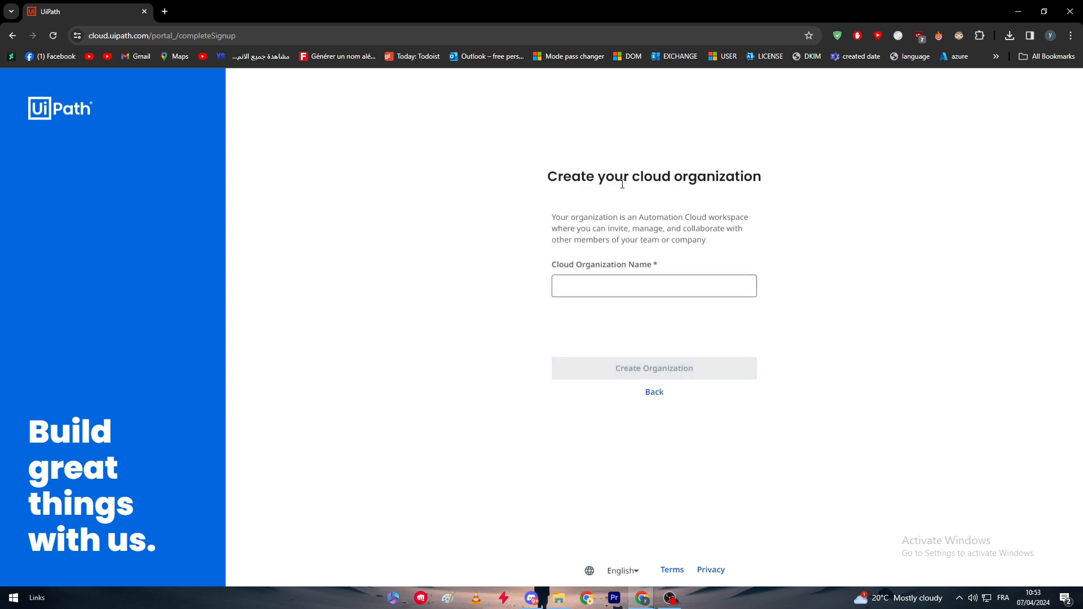
# Create a cloud organization named TitanLtd
pyautogui.click(677, 289)
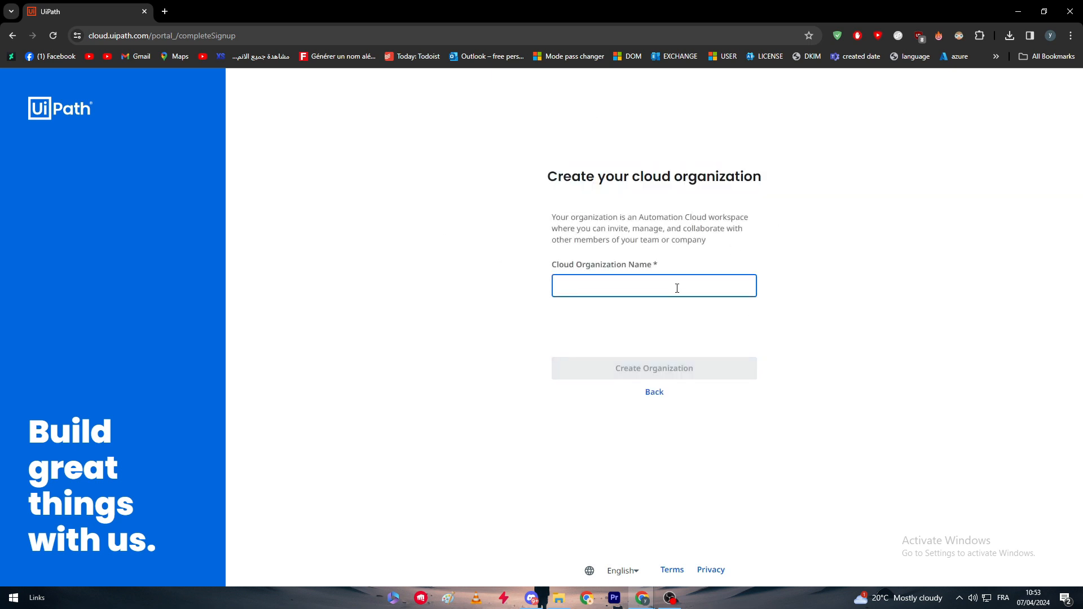
pyautogui.write('TitanLtd')
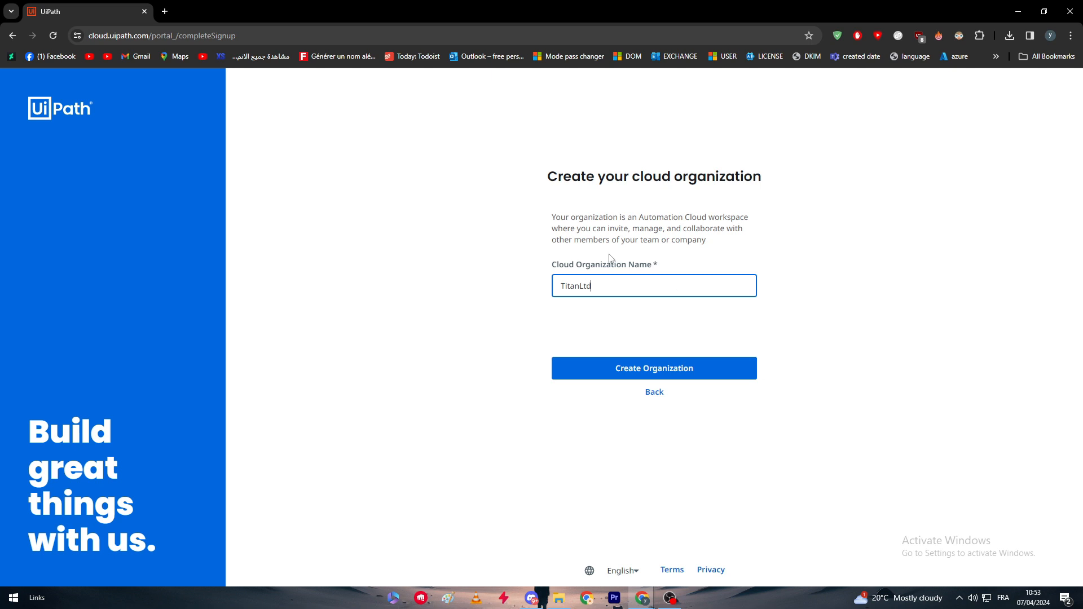
pyautogui.click(609, 368)
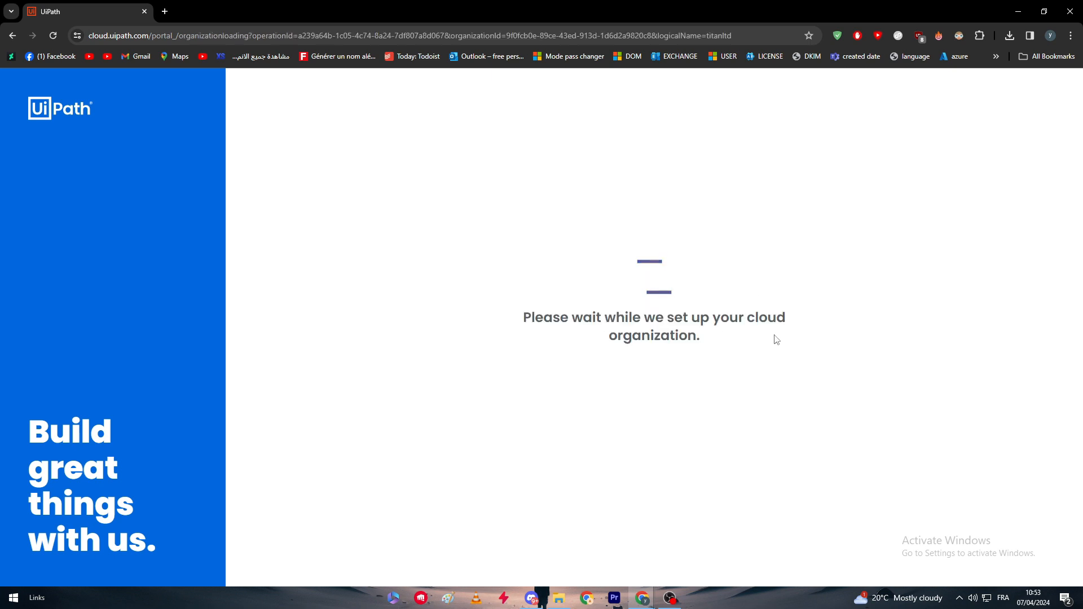
pyautogui.moveTo(498, 298); pyautogui.dragTo(844, 370)
pyautogui.click(668, 333)
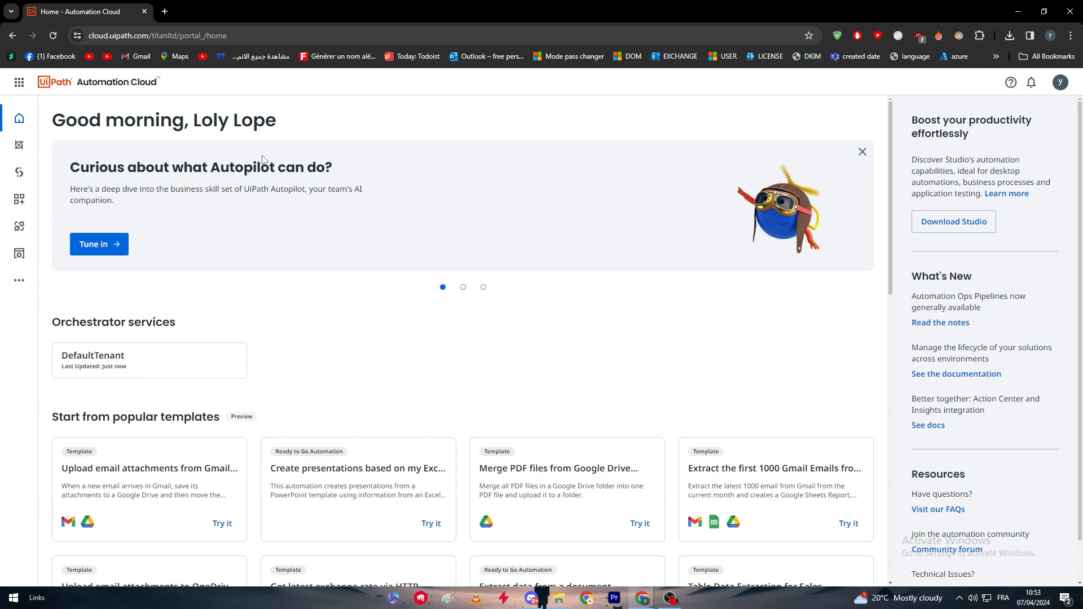
# Dismiss the Autopilot banner and look over the home page's popular templates, marketplace items and license allocations
pyautogui.click(861, 151)
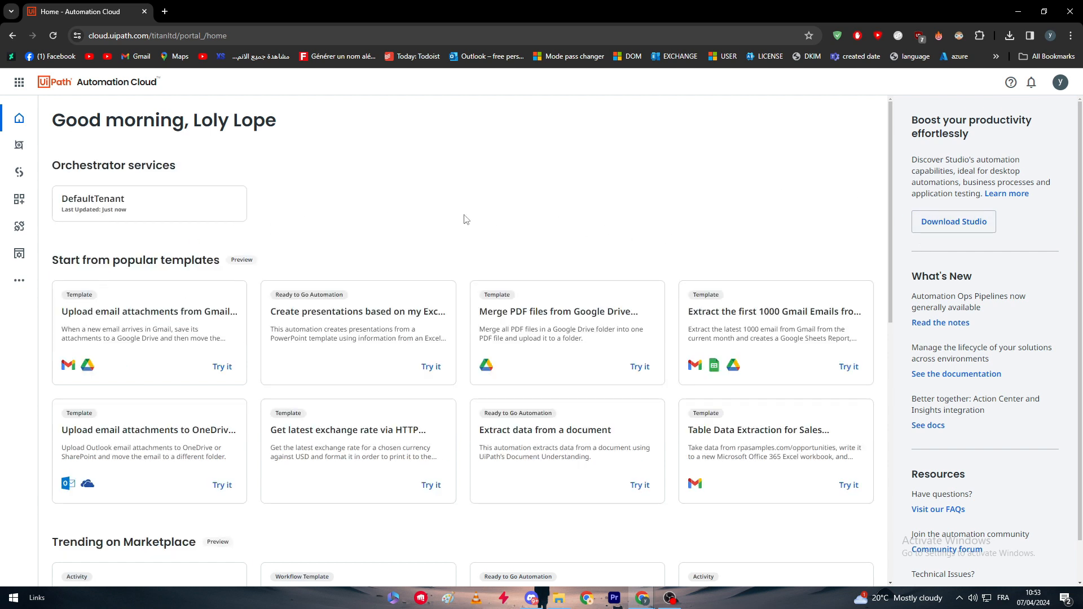
pyautogui.scroll(-3, 288, 212)
pyautogui.scroll(3, 496, 352)
pyautogui.scroll(-2, 908, 222)
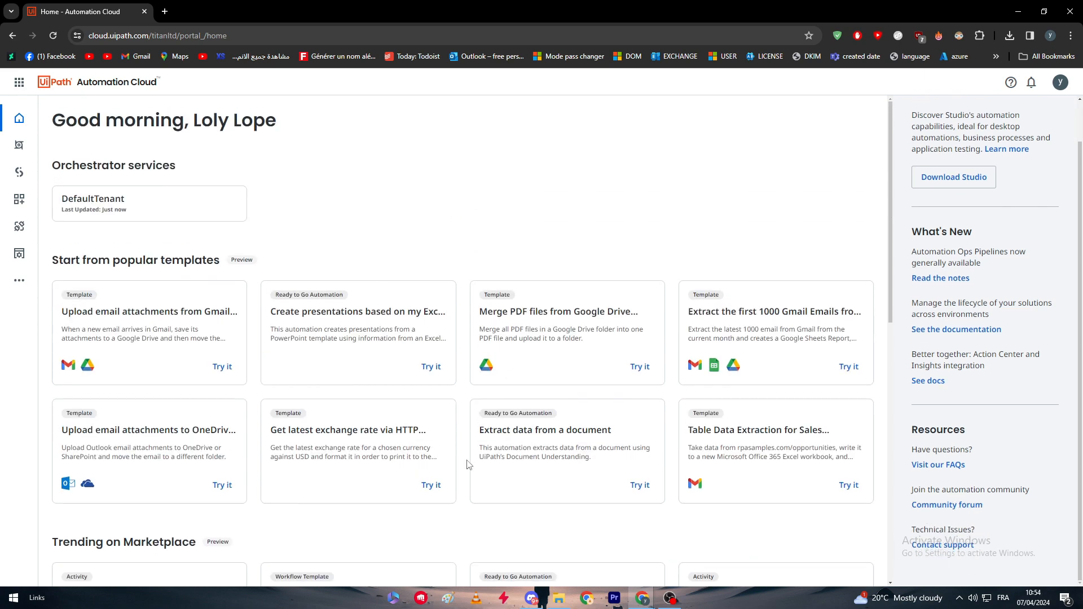
pyautogui.scroll(-7, 498, 477)
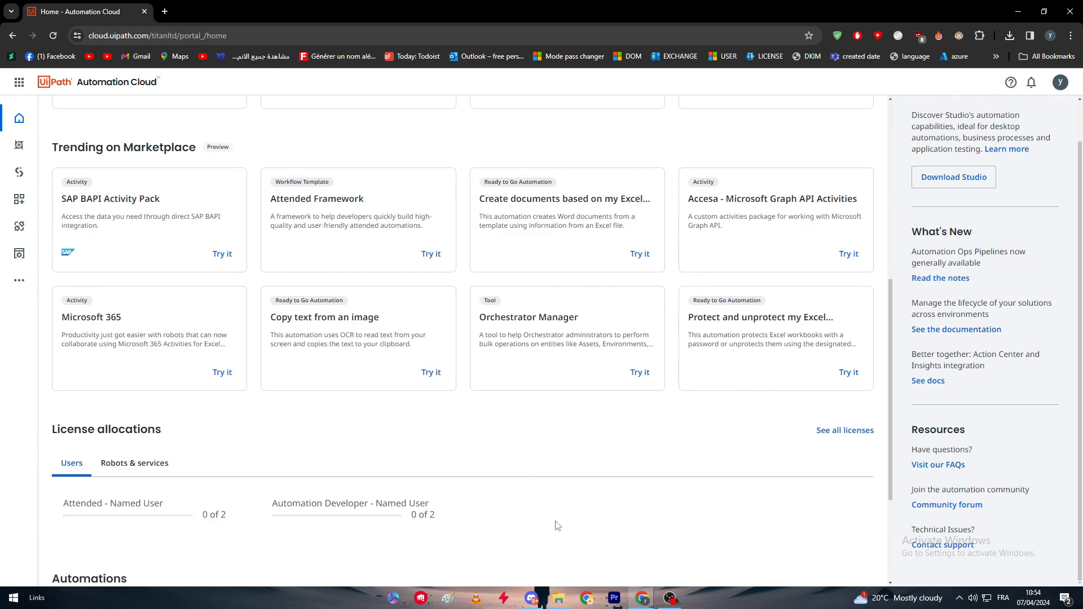
pyautogui.scroll(7, 551, 517)
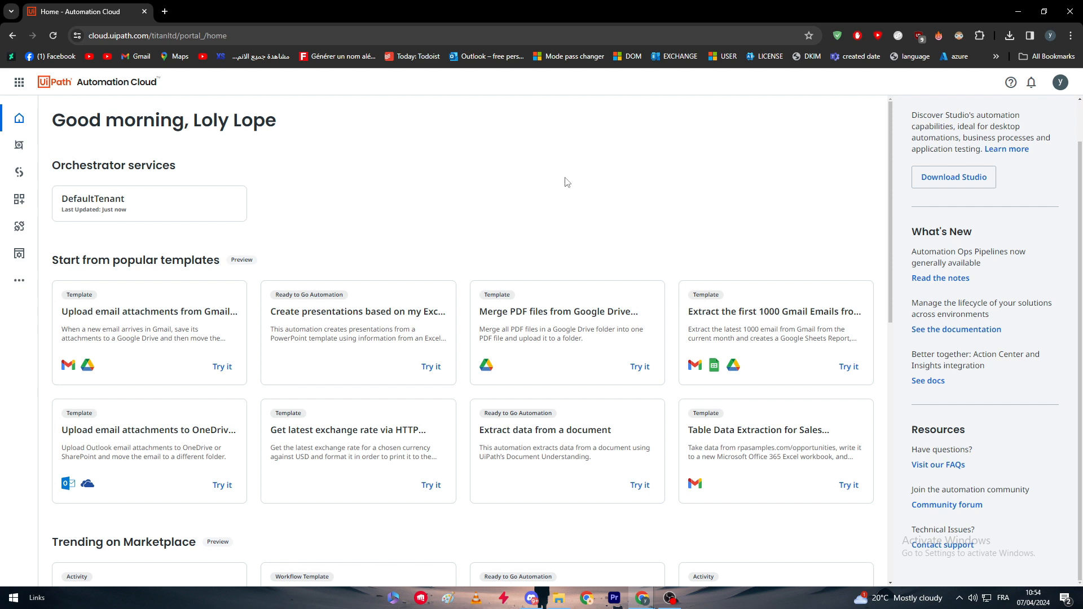
# Open all eight cards under "Start from popular templates" in separate browser tabs
pyautogui.middleClick(99, 311)
pyautogui.middleClick(353, 313)
pyautogui.middleClick(589, 314)
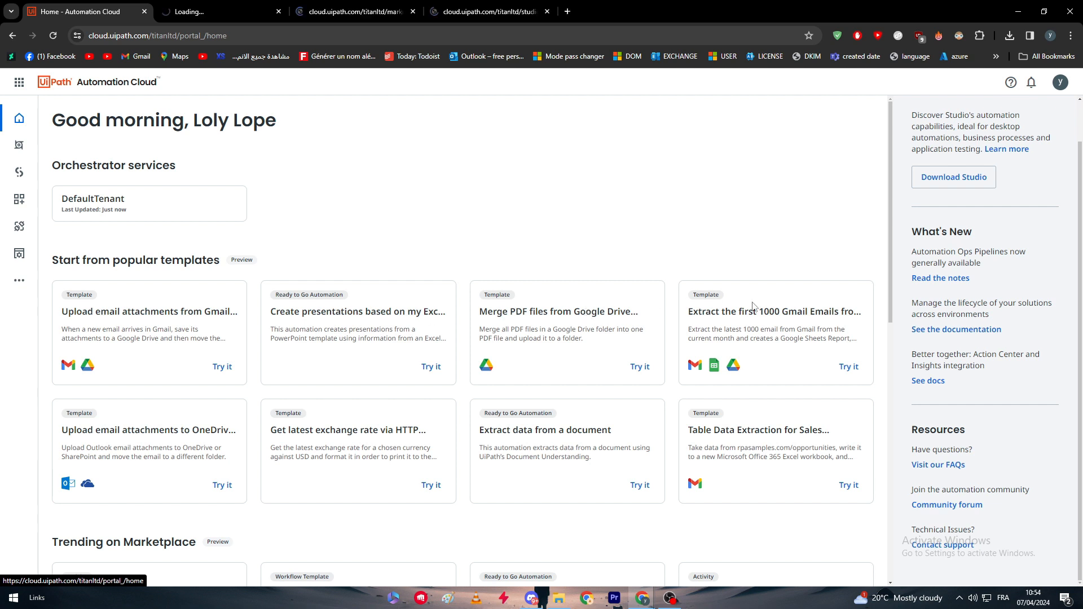
pyautogui.middleClick(747, 313)
pyautogui.middleClick(203, 436)
pyautogui.middleClick(339, 436)
pyautogui.middleClick(543, 434)
pyautogui.middleClick(702, 428)
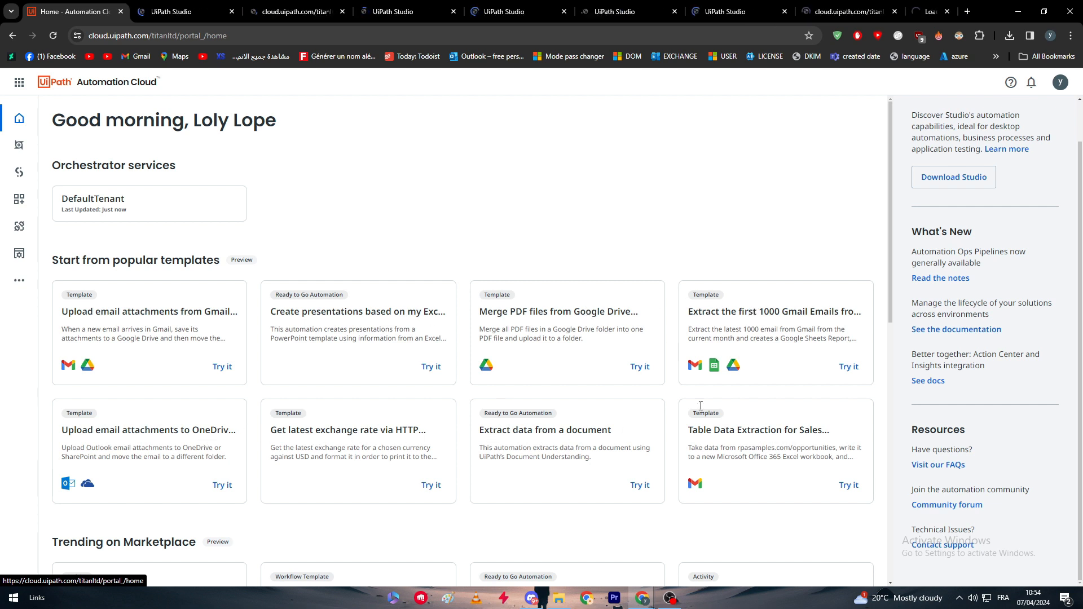
# Check the opened template tabs and reload the first UiPath Studio one
pyautogui.hotkey('ctrl', 'Tab')
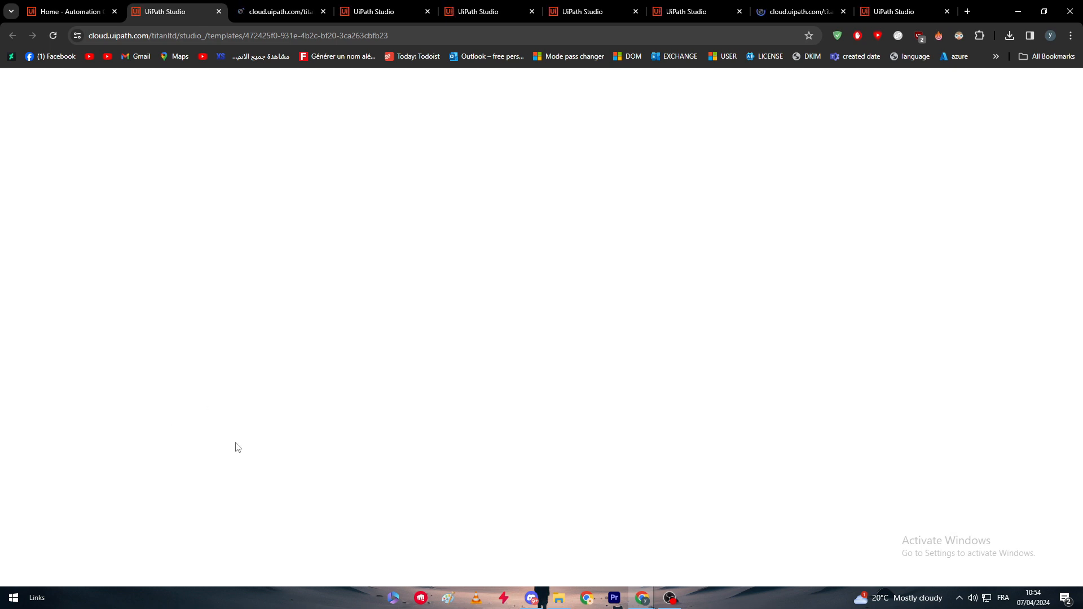
pyautogui.hotkey('ctrl', 'Tab')
pyautogui.hotkey('ctrl', 'Tab')
pyautogui.hotkey('ctrl', 'Tab')
pyautogui.hotkey('ctrl', 'Tab')
pyautogui.hotkey('ctrl', 'Tab')
pyautogui.hotkey('ctrl', 'Tab')
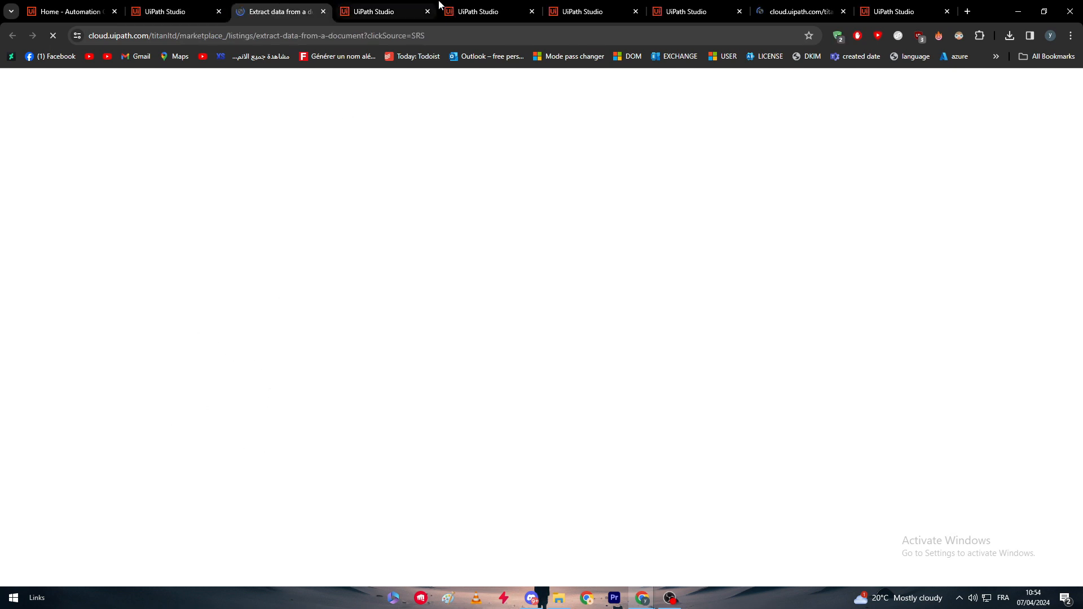
pyautogui.click(183, 5)
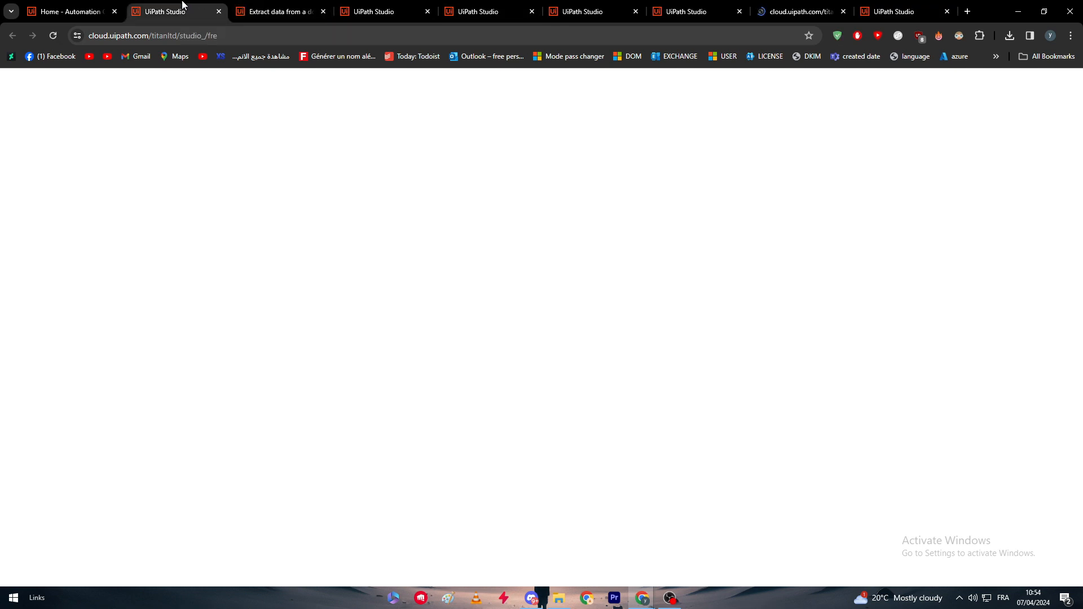
pyautogui.click(53, 35)
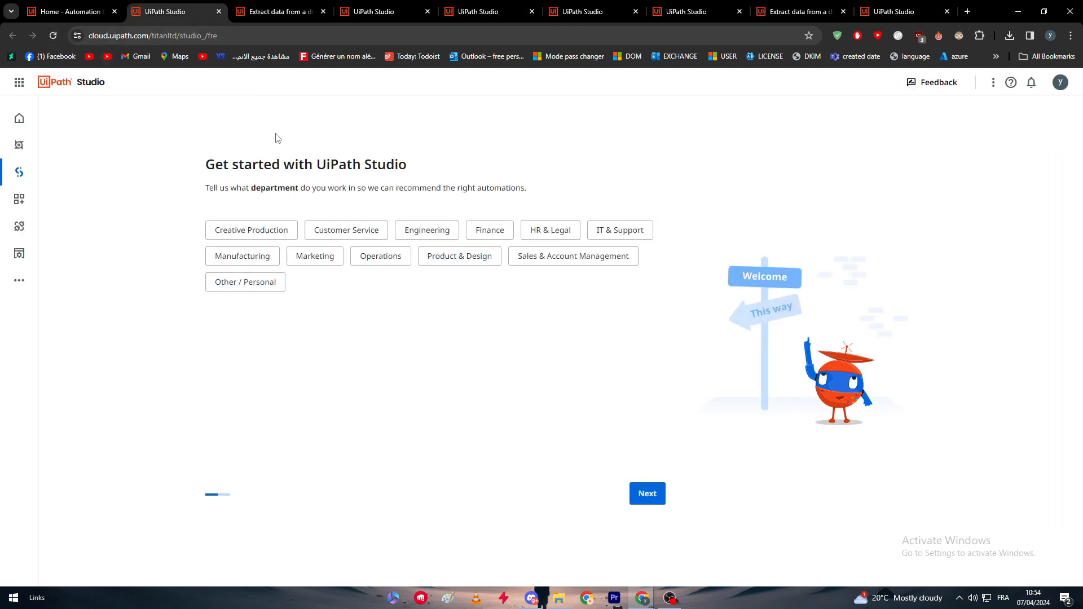
# Complete the UiPath Studio onboarding without choosing any department or services
pyautogui.moveTo(204, 163); pyautogui.dragTo(476, 164)
pyautogui.click(209, 186)
pyautogui.click(647, 494)
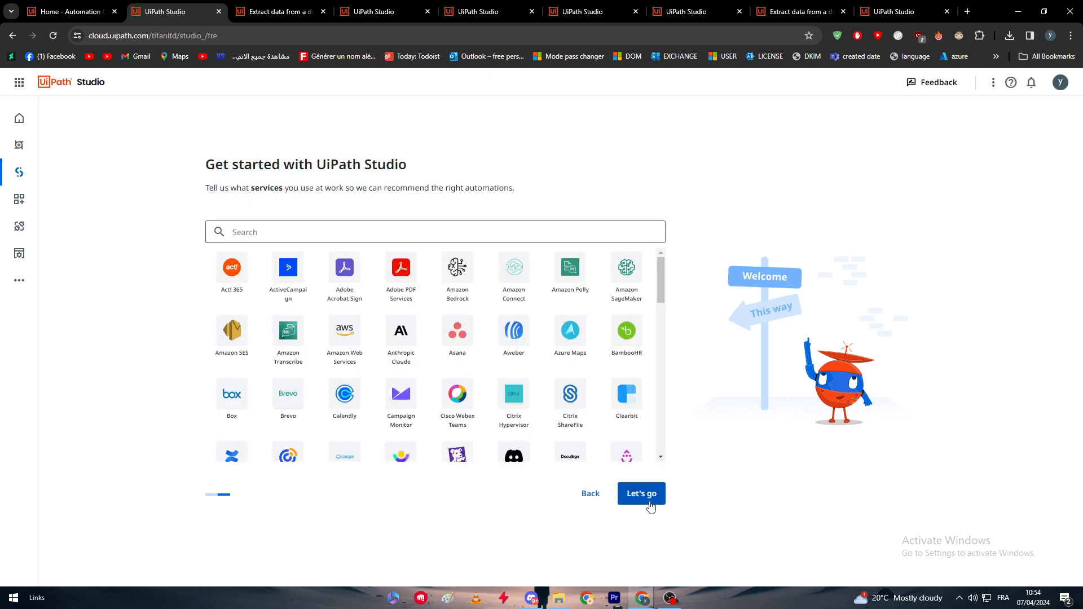
pyautogui.click(660, 499)
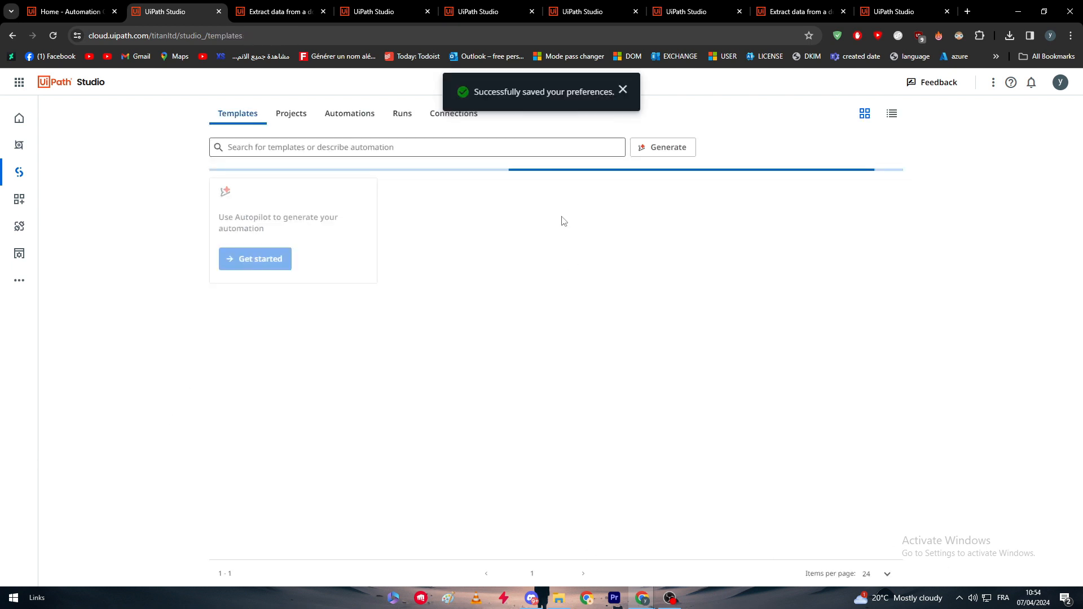
# Close the extra template tabs, keeping only the Automation Cloud home and the first Studio tab
pyautogui.click(314, 11)
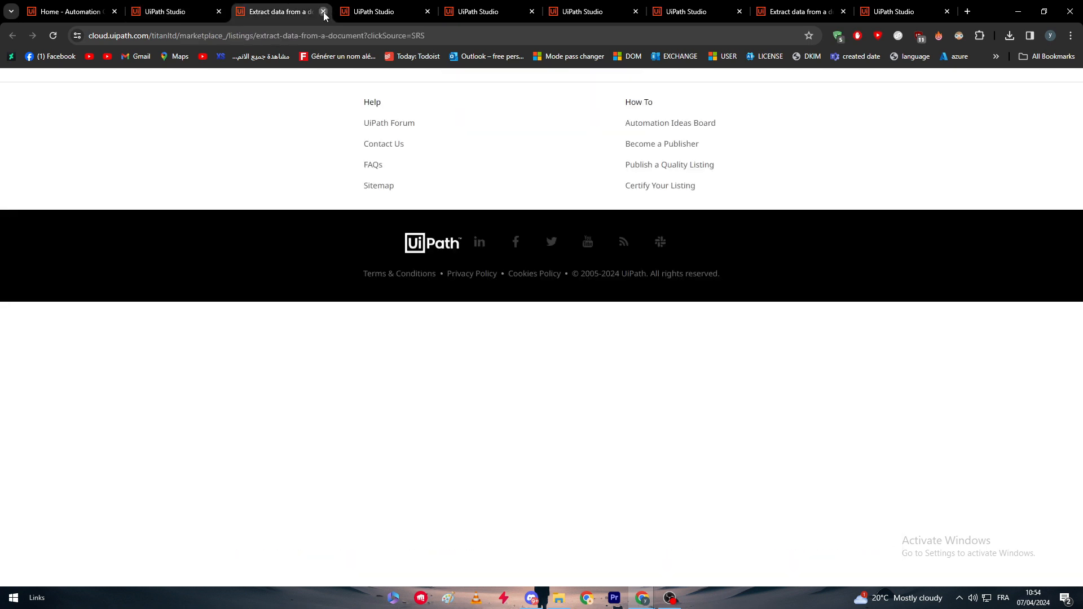
pyautogui.click(323, 11)
pyautogui.click(324, 13)
pyautogui.click(324, 12)
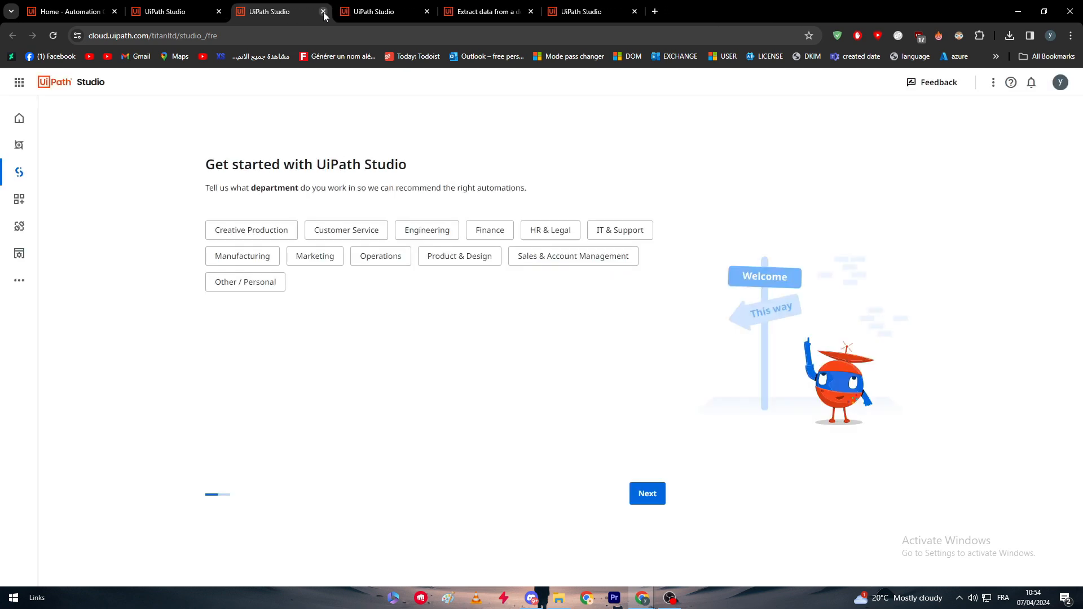
pyautogui.click(323, 12)
pyautogui.click(324, 13)
pyautogui.click(323, 12)
pyautogui.click(323, 12)
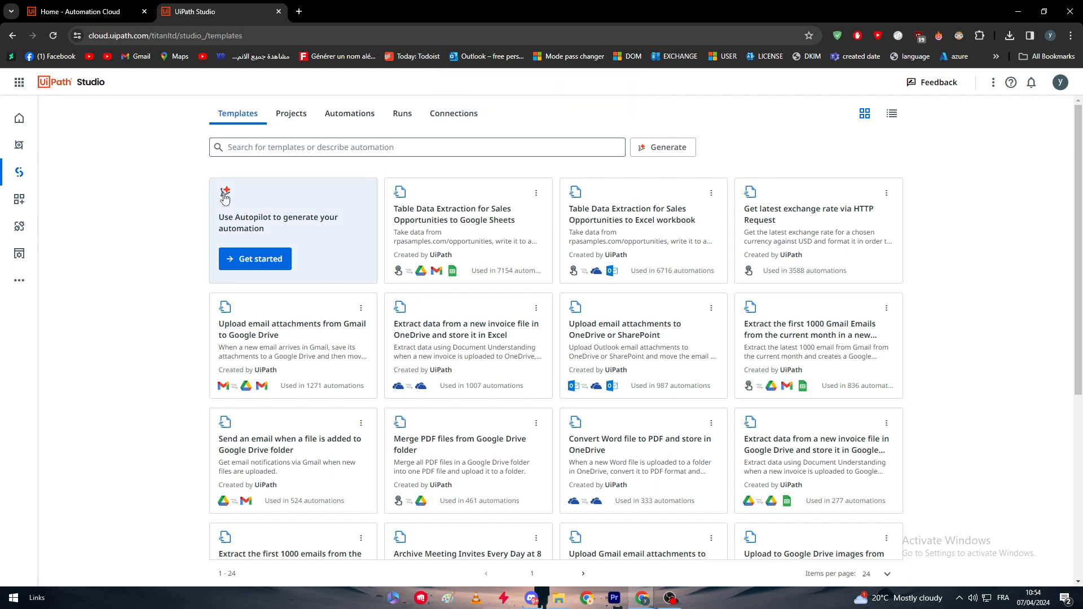
# Search the Studio templates for "gmail" and look through the matching automations
pyautogui.click(343, 146)
pyautogui.write('gmail')
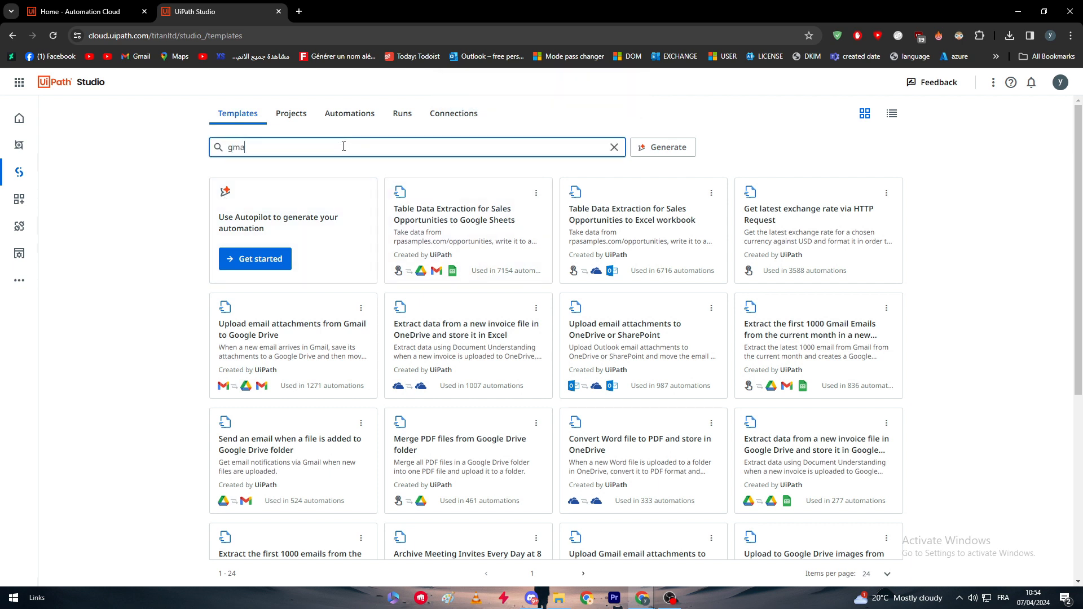
pyautogui.press('Return')
pyautogui.scroll(-5, 870, 237)
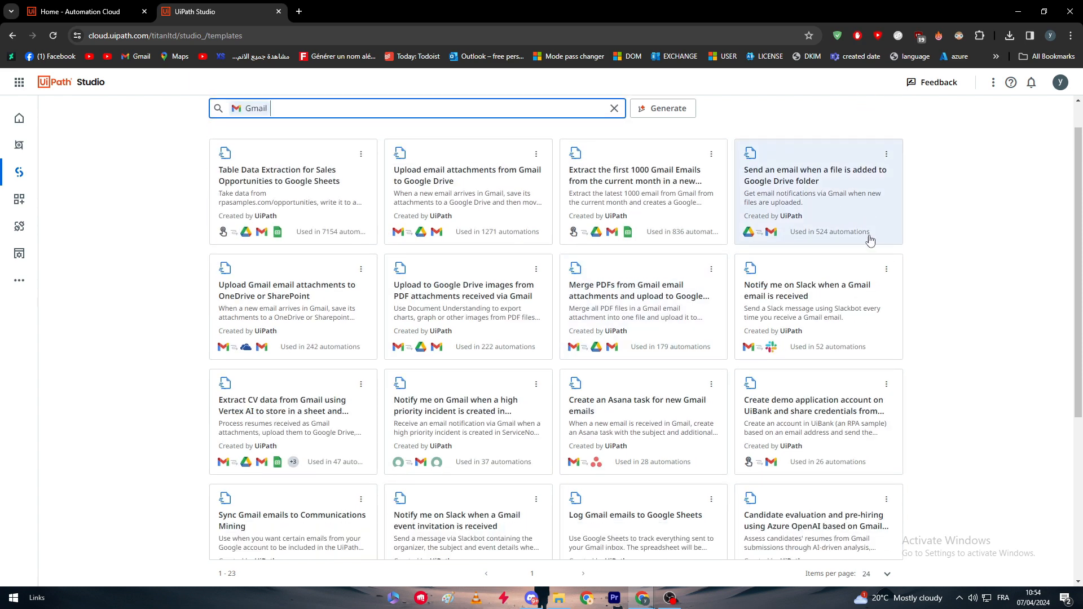
pyautogui.scroll(5, 861, 459)
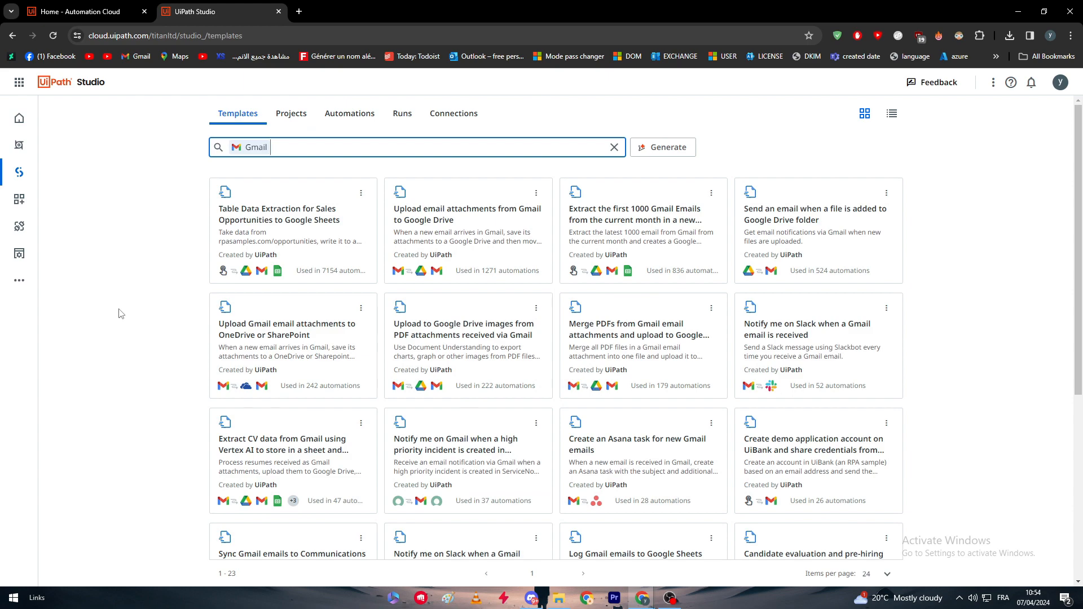
pyautogui.scroll(-5, 123, 317)
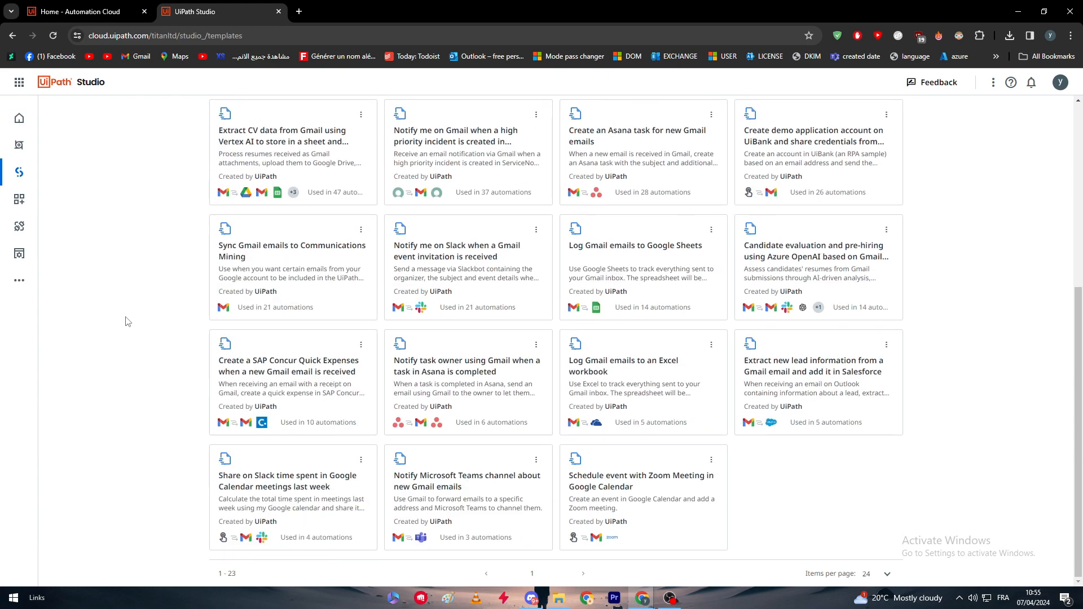
# Look through the Gmail templates and open Table Data Extraction for Sales Opportunities to Google Sheets
pyautogui.scroll(5, 136, 322)
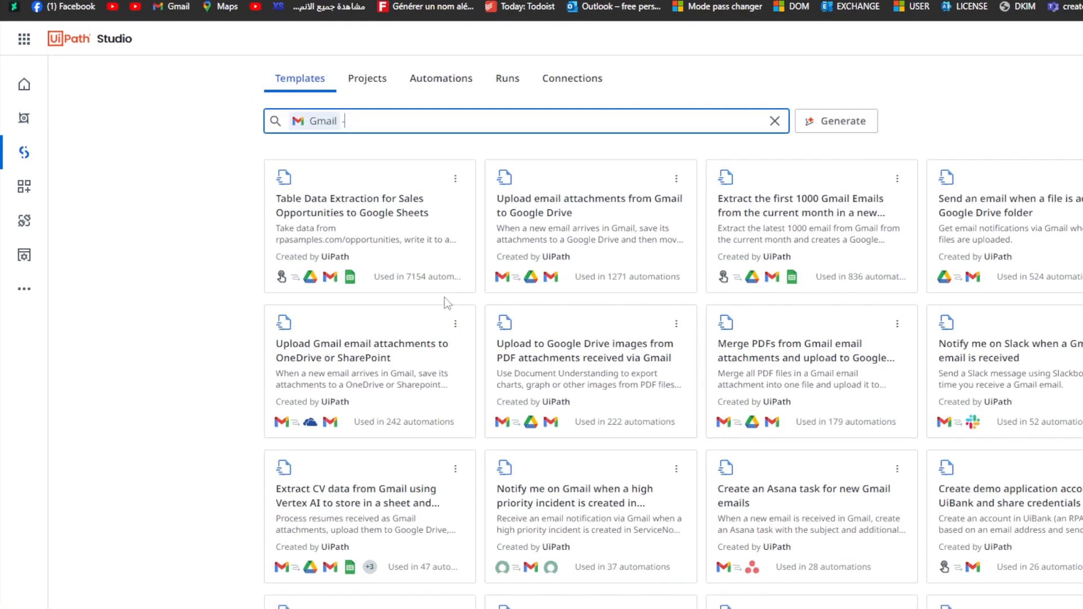
pyautogui.write('-')
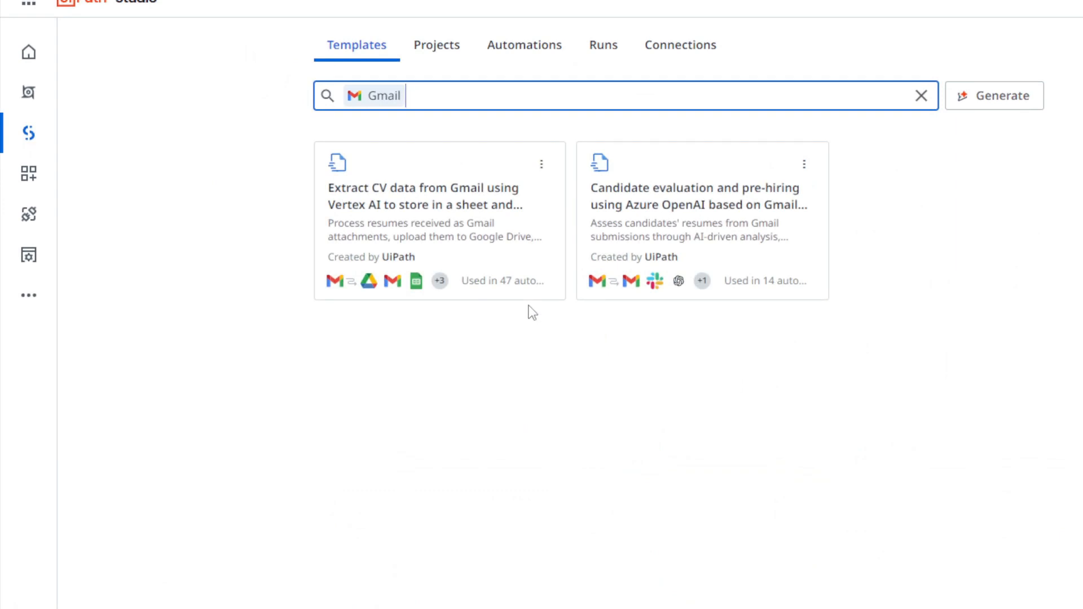
pyautogui.click(529, 306)
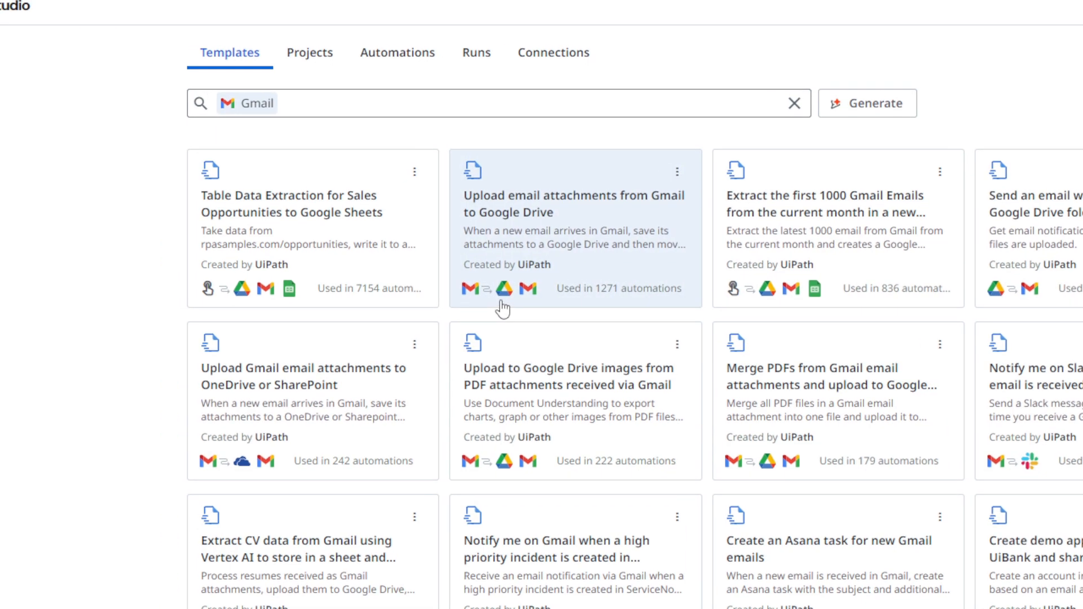
pyautogui.scroll(-4, 446, 306)
pyautogui.scroll(-3, 542, 318)
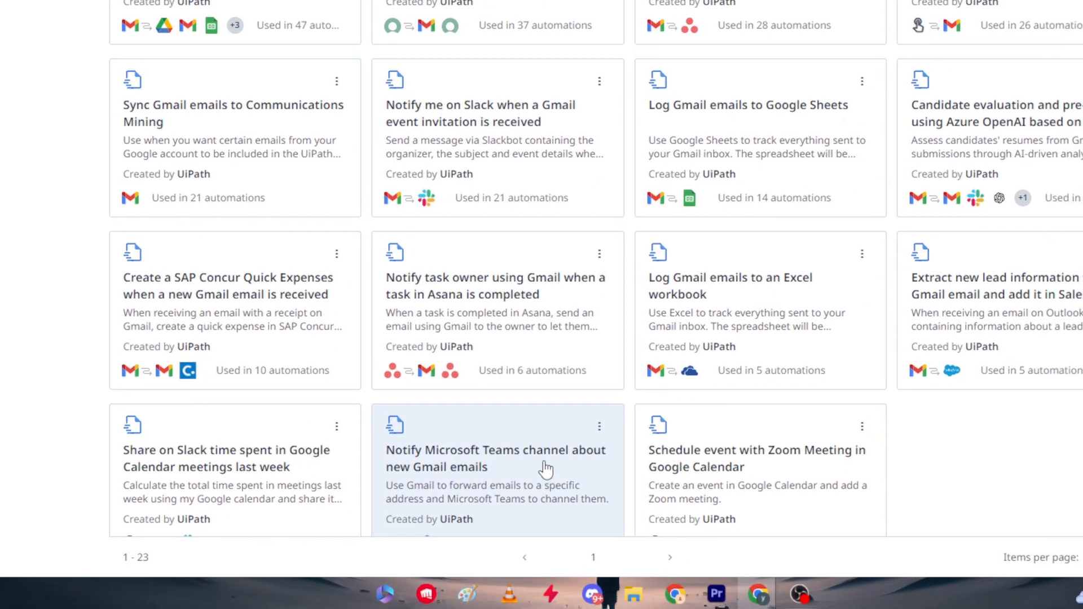
pyautogui.scroll(8, 546, 309)
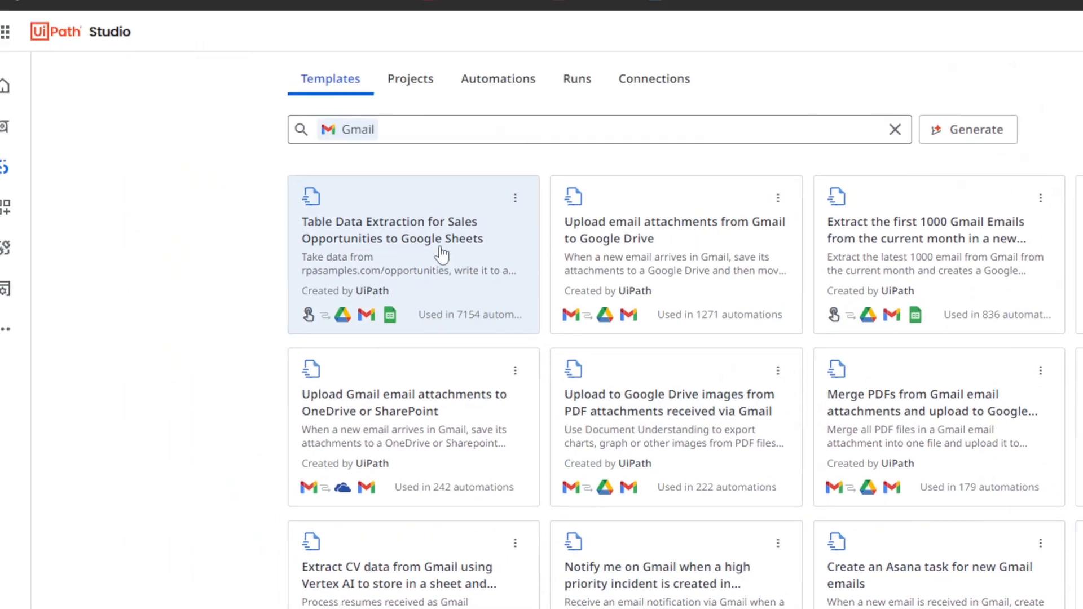
pyautogui.click(442, 254)
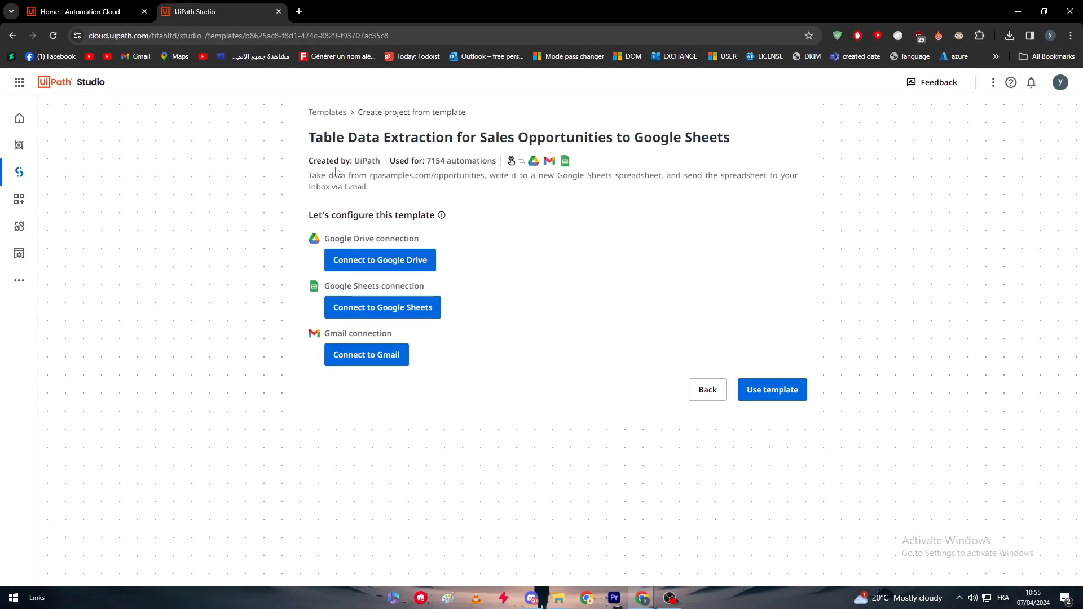
# Try to use the template without configuring it, and check which connections it requires
pyautogui.moveTo(350, 137); pyautogui.dragTo(795, 152)
pyautogui.click(795, 152)
pyautogui.click(767, 389)
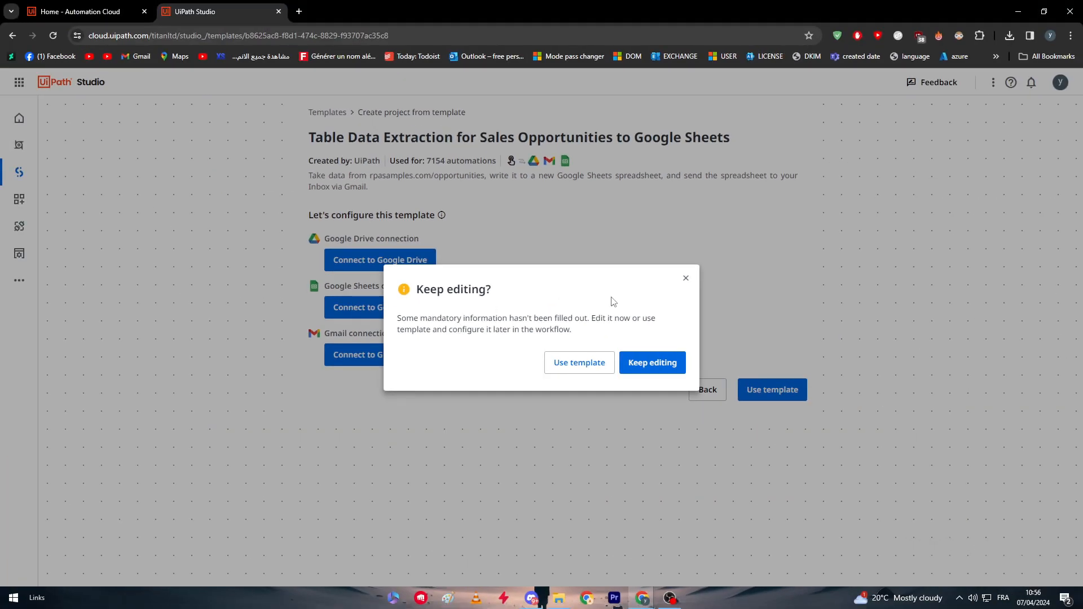
pyautogui.click(686, 278)
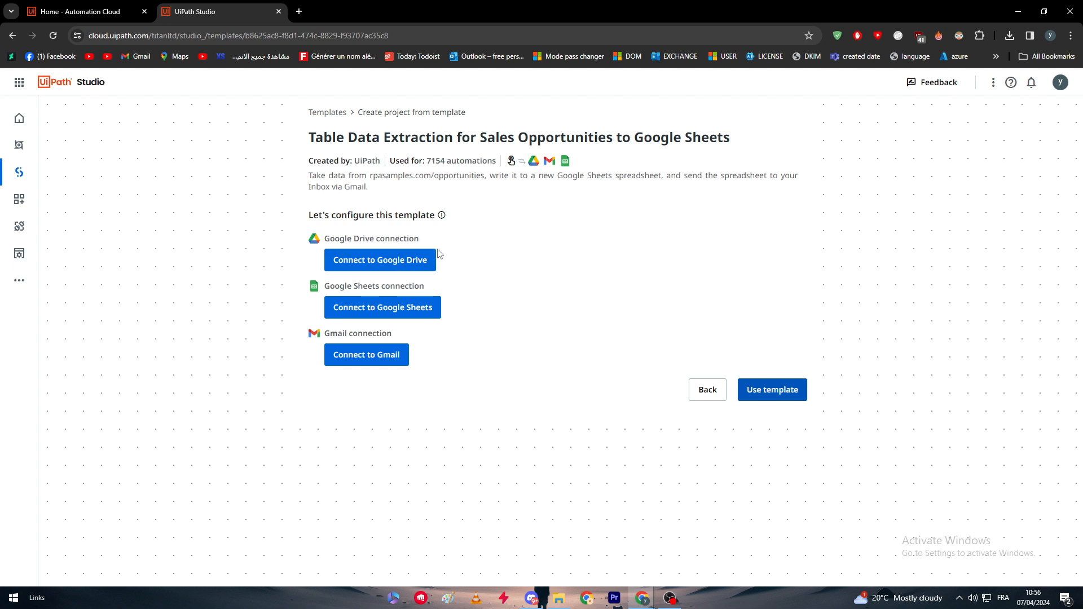
pyautogui.moveTo(330, 239); pyautogui.dragTo(508, 243)
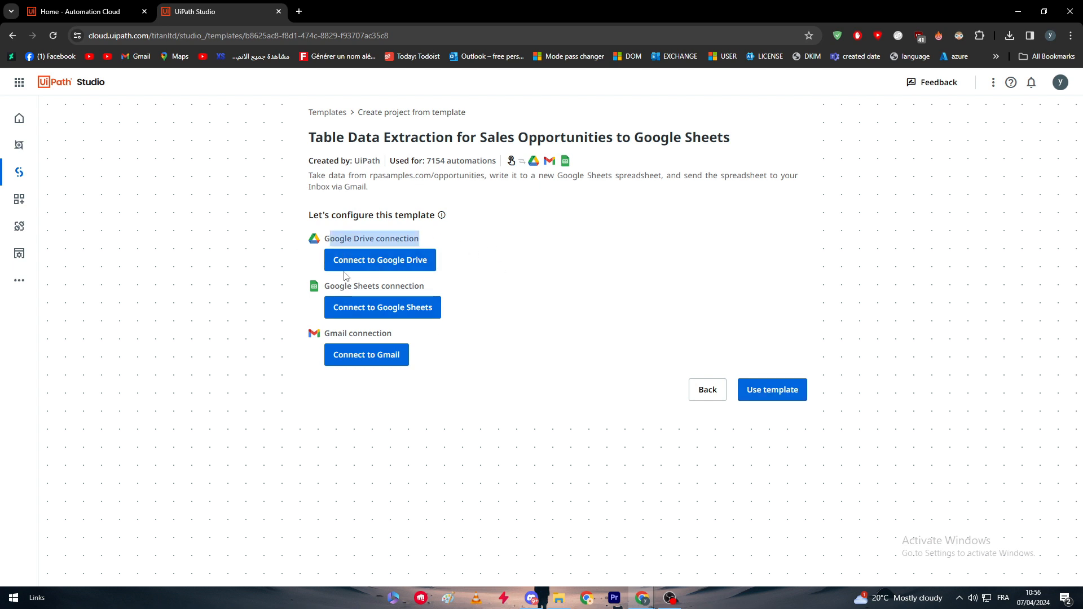
pyautogui.moveTo(344, 286); pyautogui.dragTo(532, 278)
pyautogui.click(532, 278)
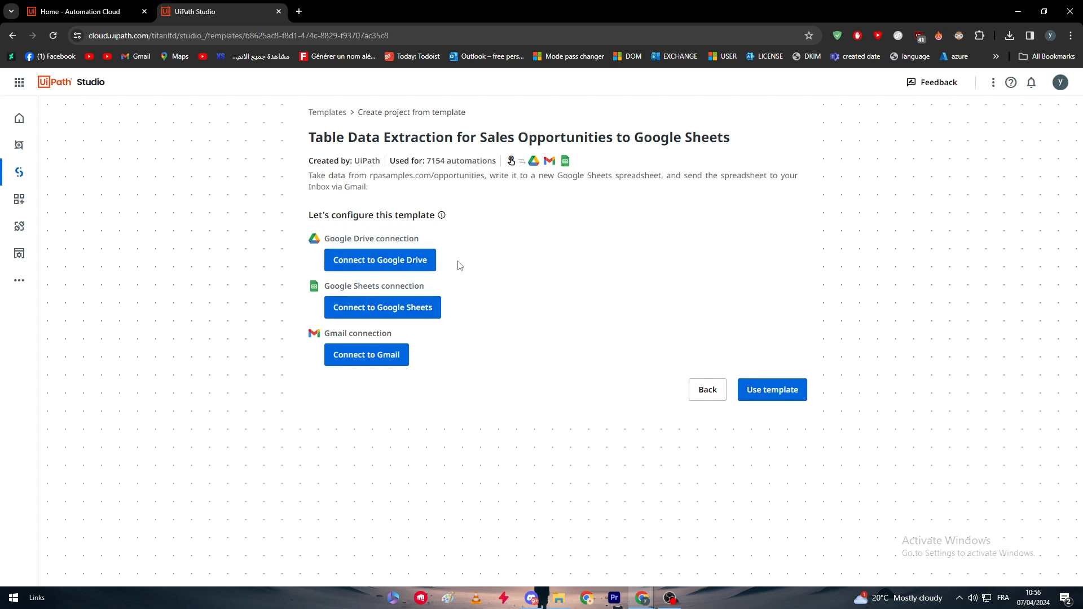
# Connect the template to Google Drive with the last listed Google account and allow the requested access
pyautogui.click(379, 260)
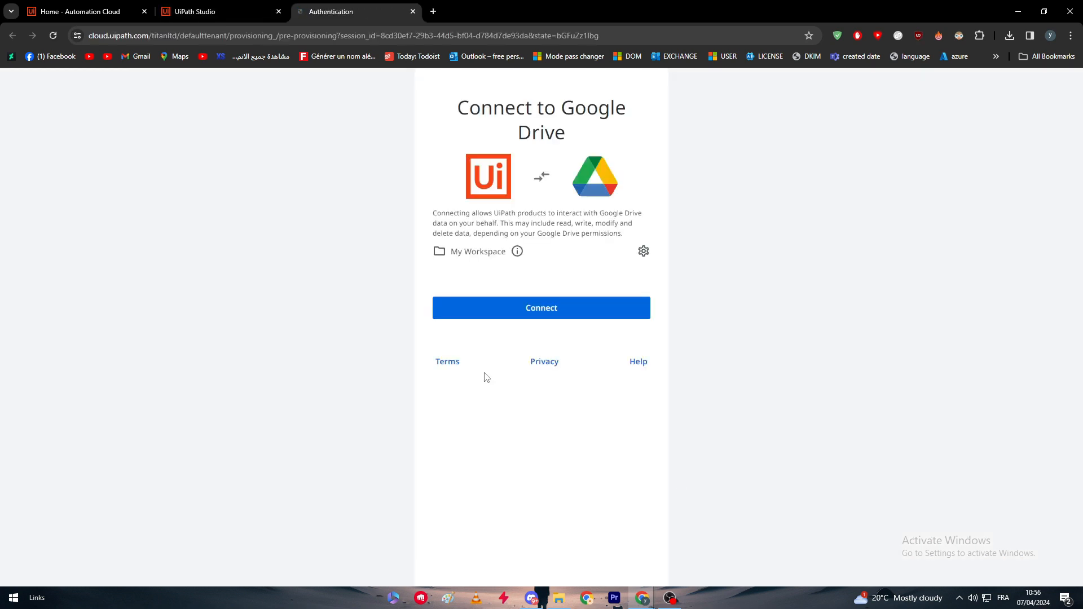
pyautogui.click(552, 303)
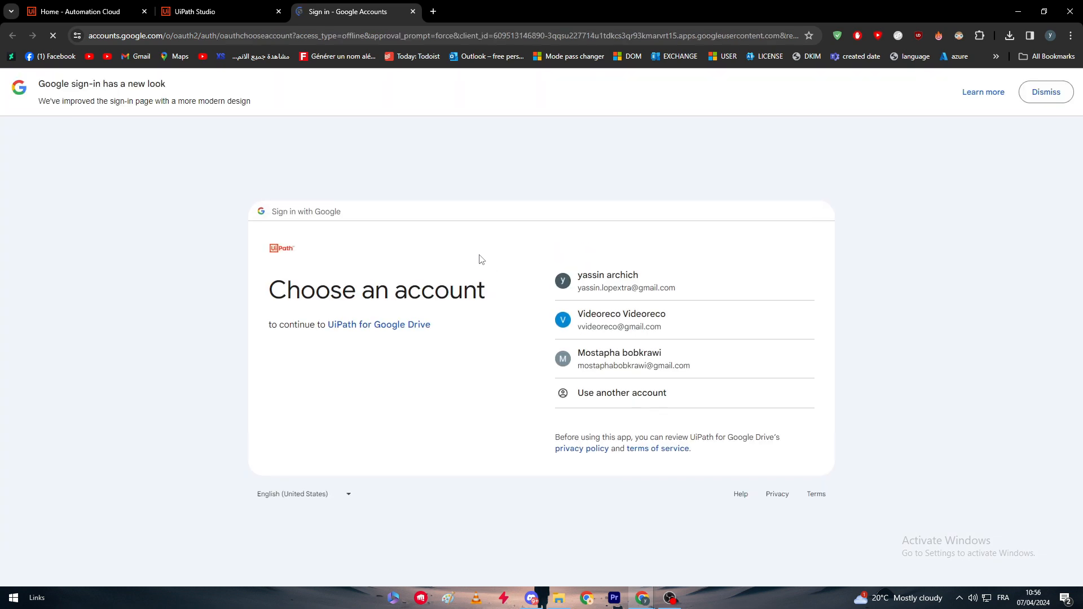
pyautogui.click(648, 364)
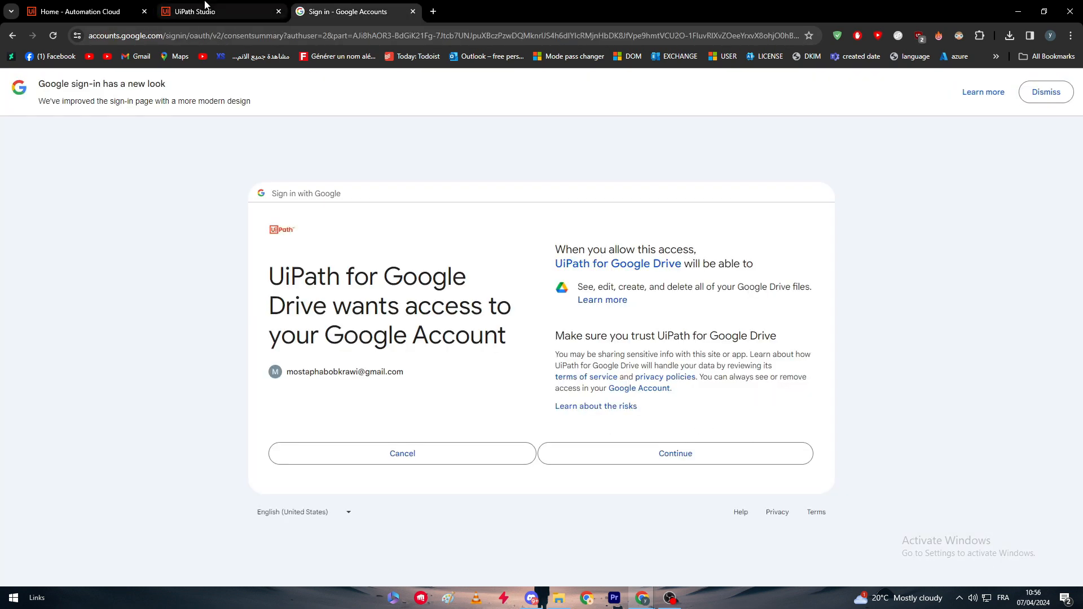
pyautogui.click(657, 454)
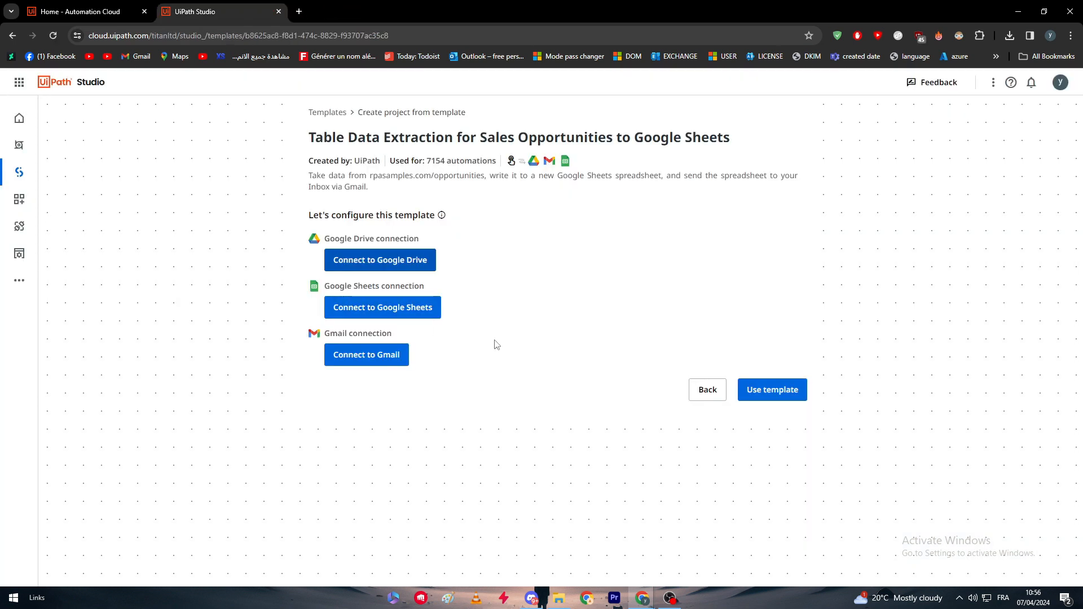
# Connect the template to Google Sheets with the same Google account and accept the additional access
pyautogui.click(353, 307)
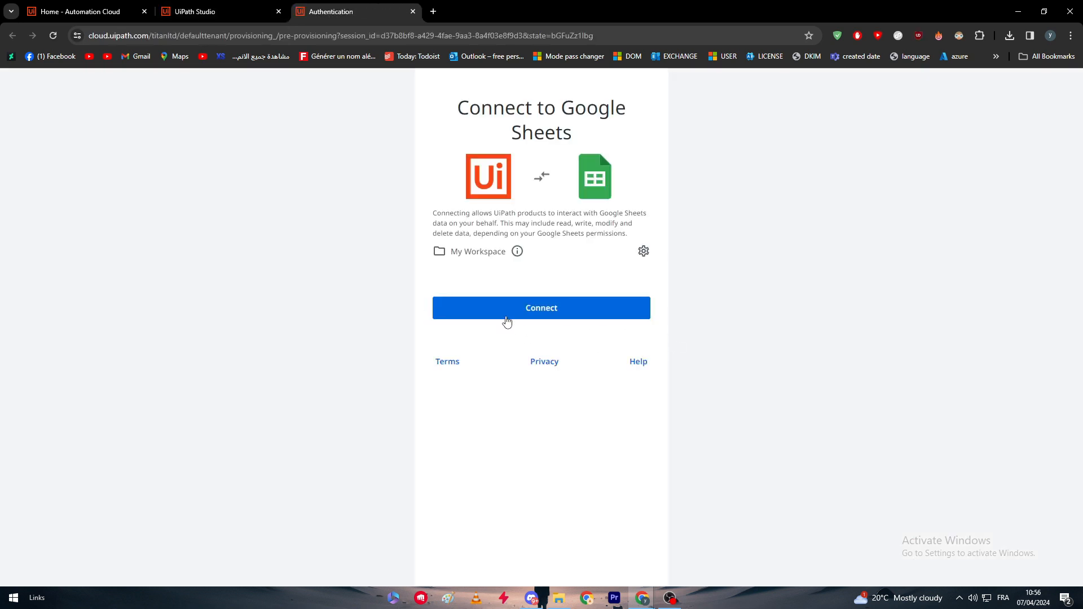
pyautogui.click(506, 318)
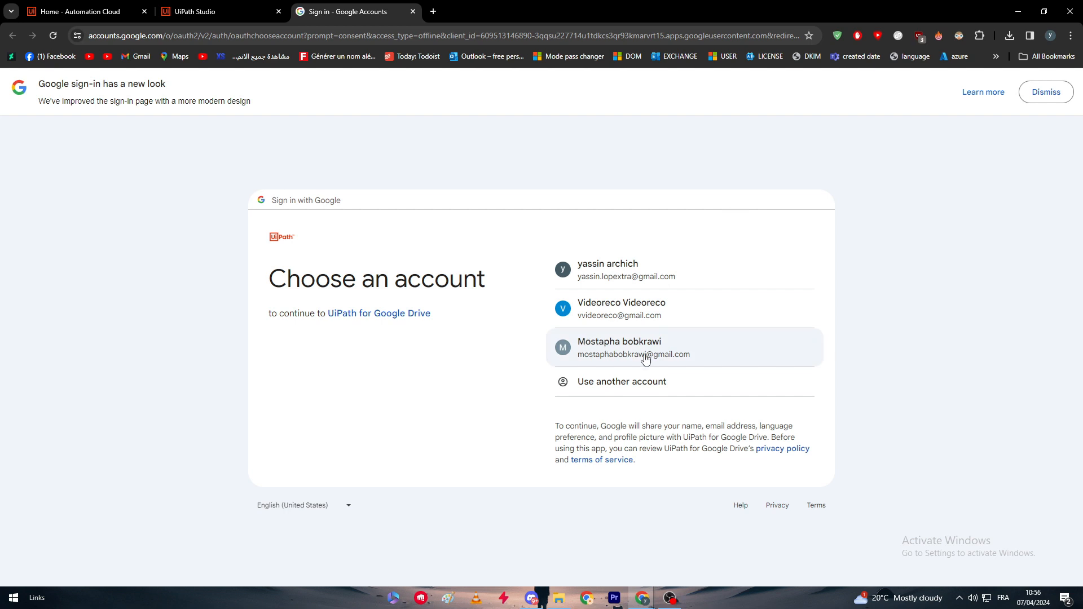
pyautogui.click(646, 357)
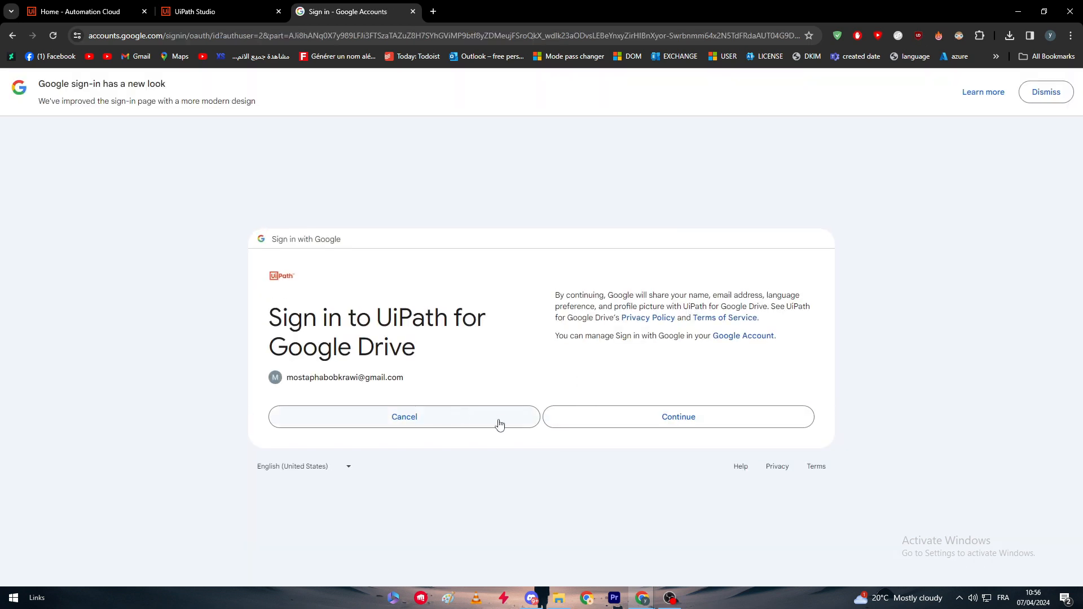
pyautogui.click(657, 428)
pyautogui.scroll(-1, 636, 440)
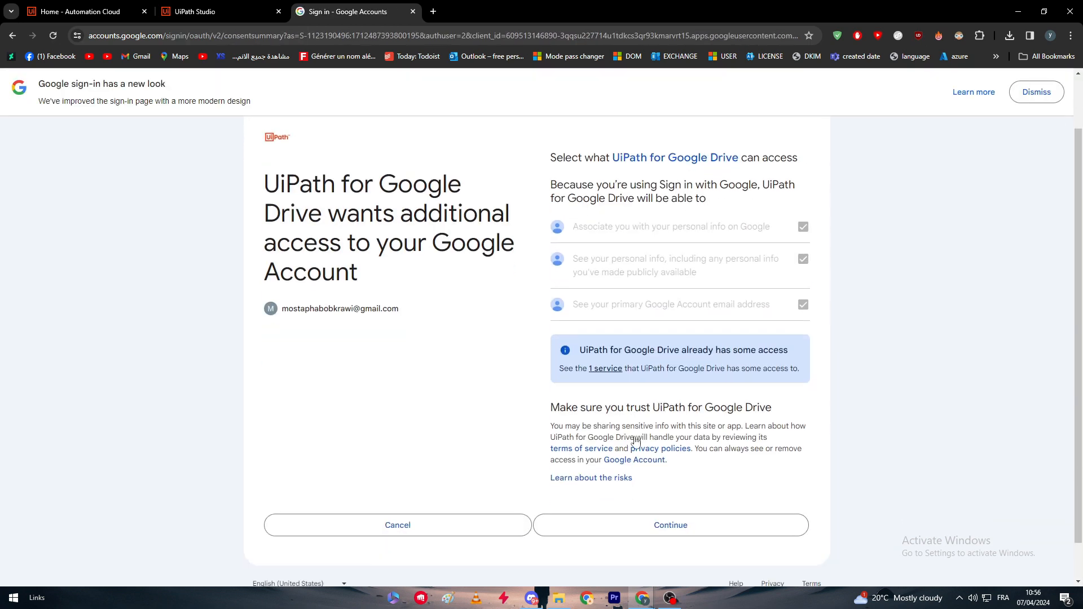
pyautogui.scroll(-1, 636, 440)
pyautogui.click(684, 489)
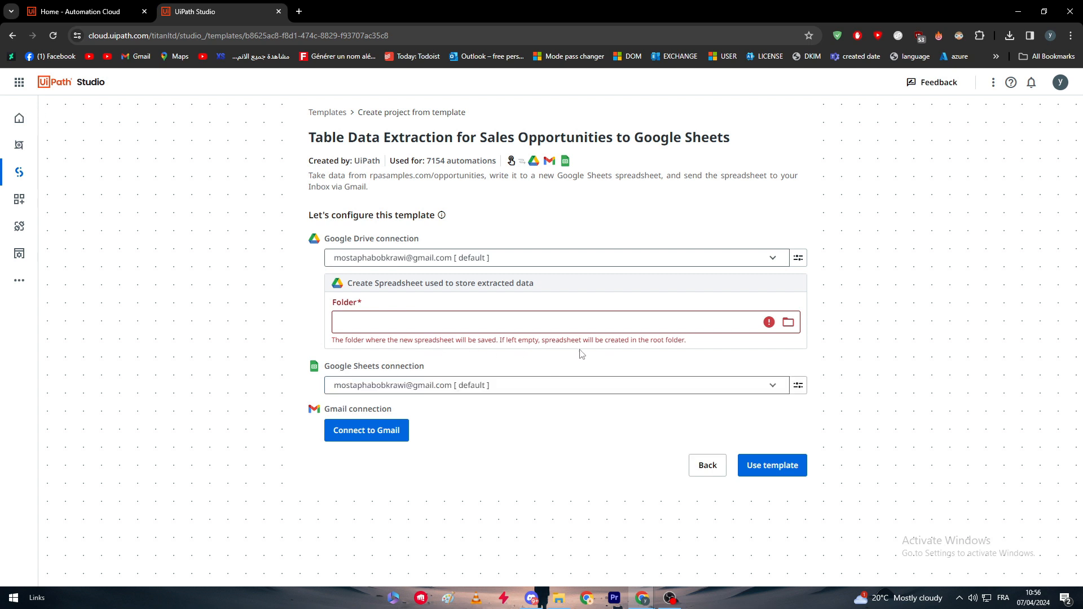
# Set the folder for the extracted-data spreadsheet to My Drive
pyautogui.click(720, 321)
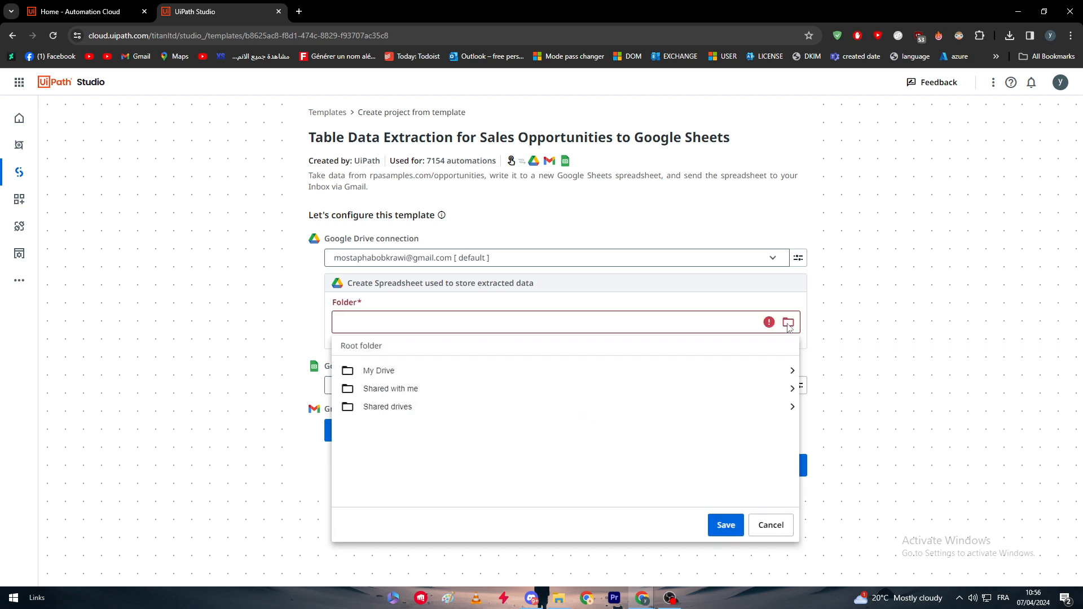
pyautogui.rightClick(540, 463)
pyautogui.click(803, 323)
pyautogui.click(789, 326)
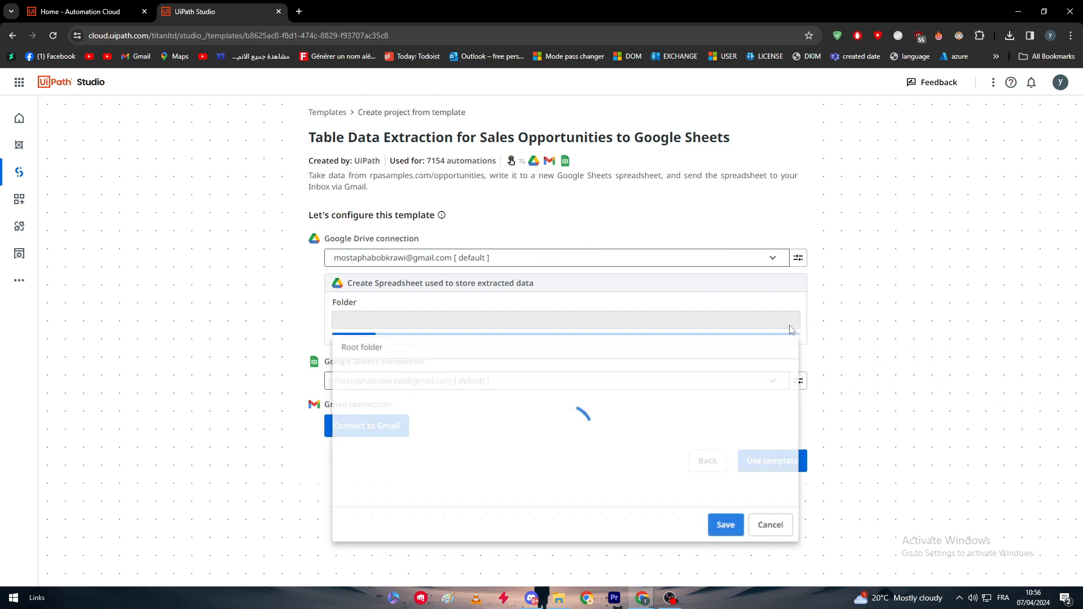
pyautogui.click(429, 374)
pyautogui.click(726, 525)
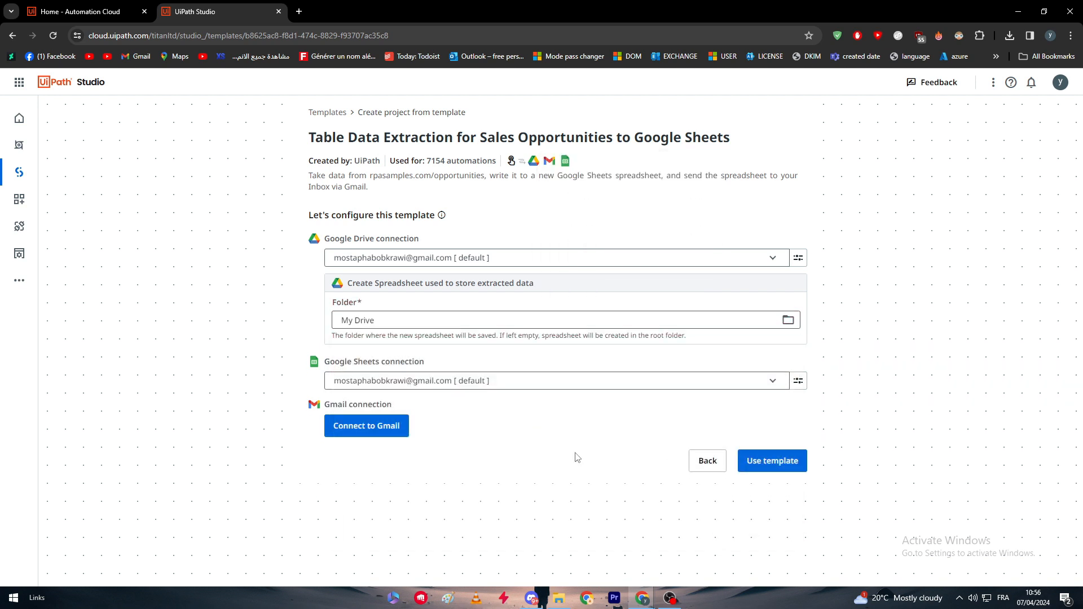
# Try to connect the template to Gmail with the same Google account, leaving the Gmail and Google Calendar permissions unselected
pyautogui.click(367, 426)
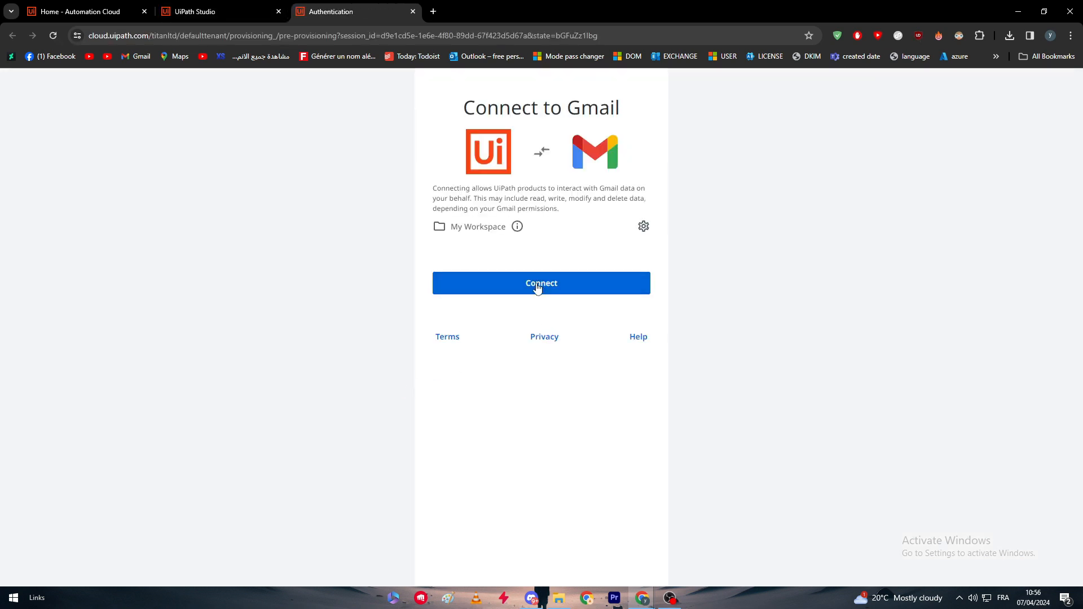
pyautogui.click(536, 286)
pyautogui.click(618, 355)
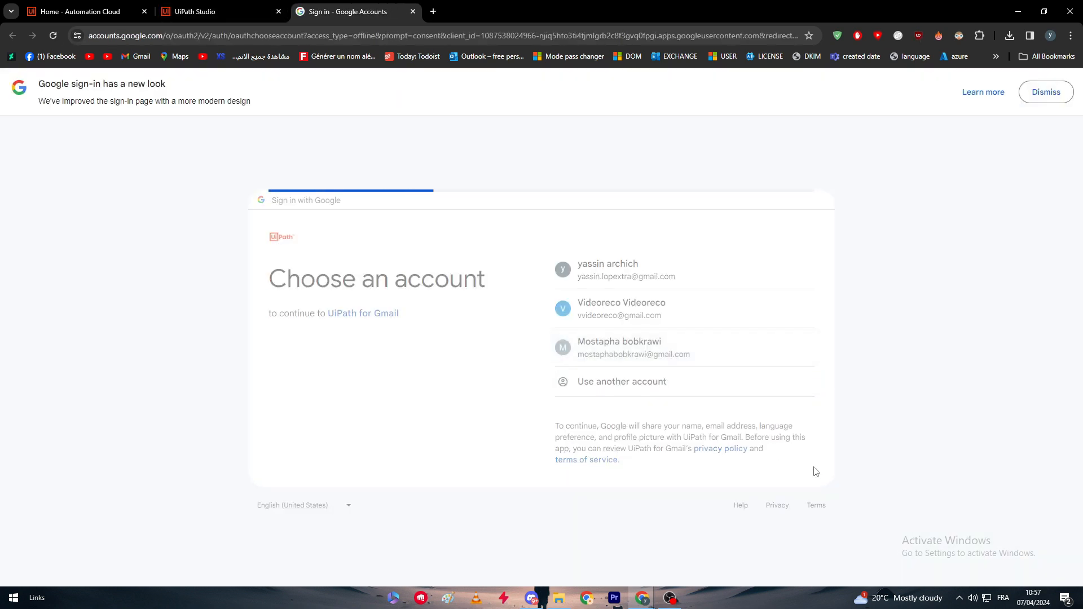
pyautogui.click(649, 420)
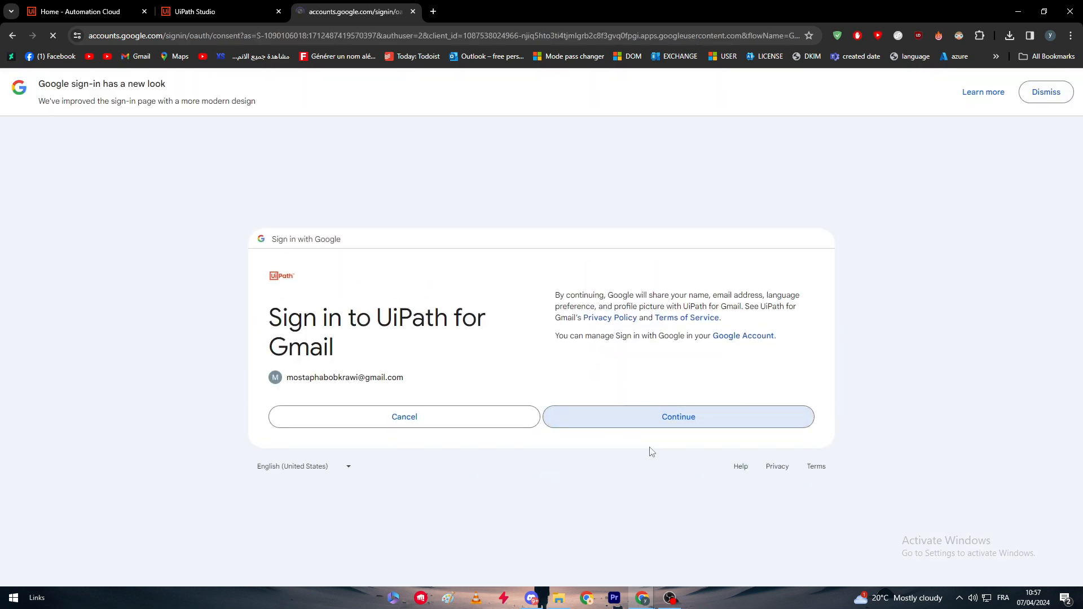
pyautogui.scroll(-4, 783, 466)
pyautogui.scroll(4, 783, 467)
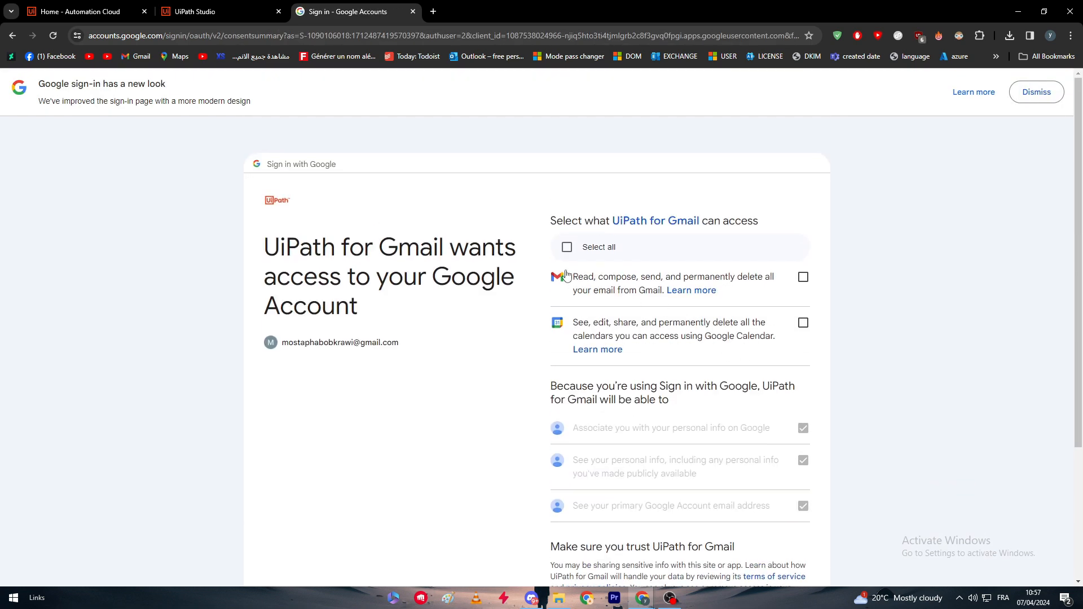
pyautogui.moveTo(549, 220); pyautogui.dragTo(770, 227)
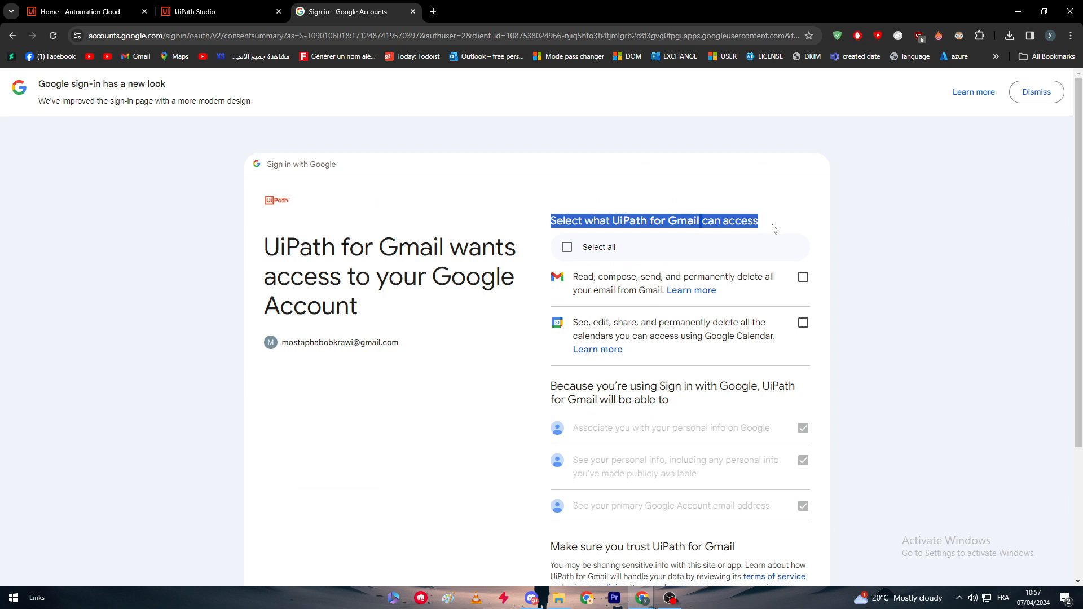
pyautogui.click(683, 204)
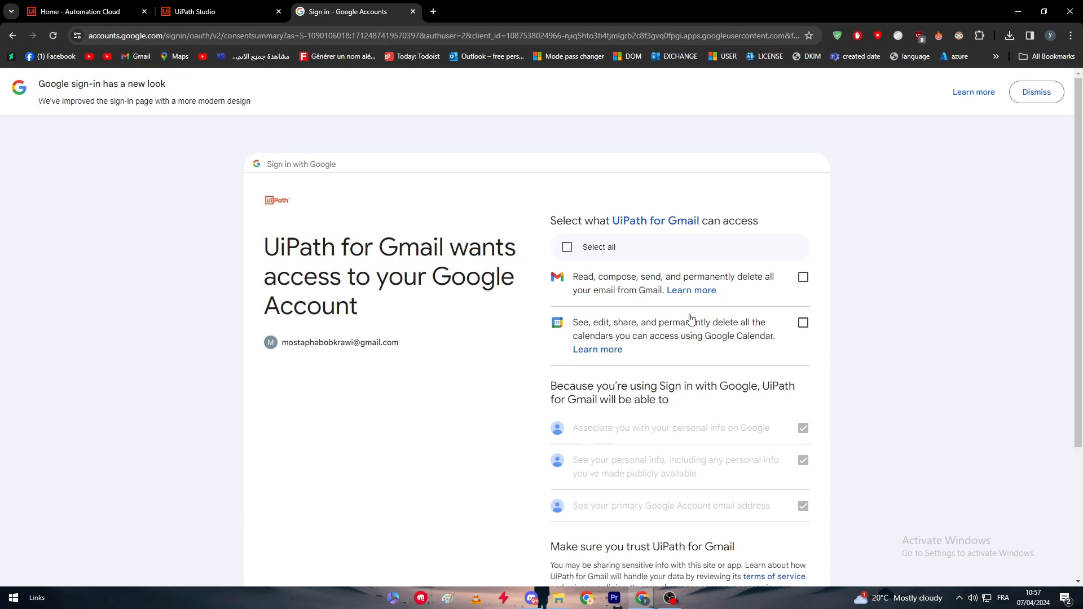
pyautogui.scroll(-3, 495, 348)
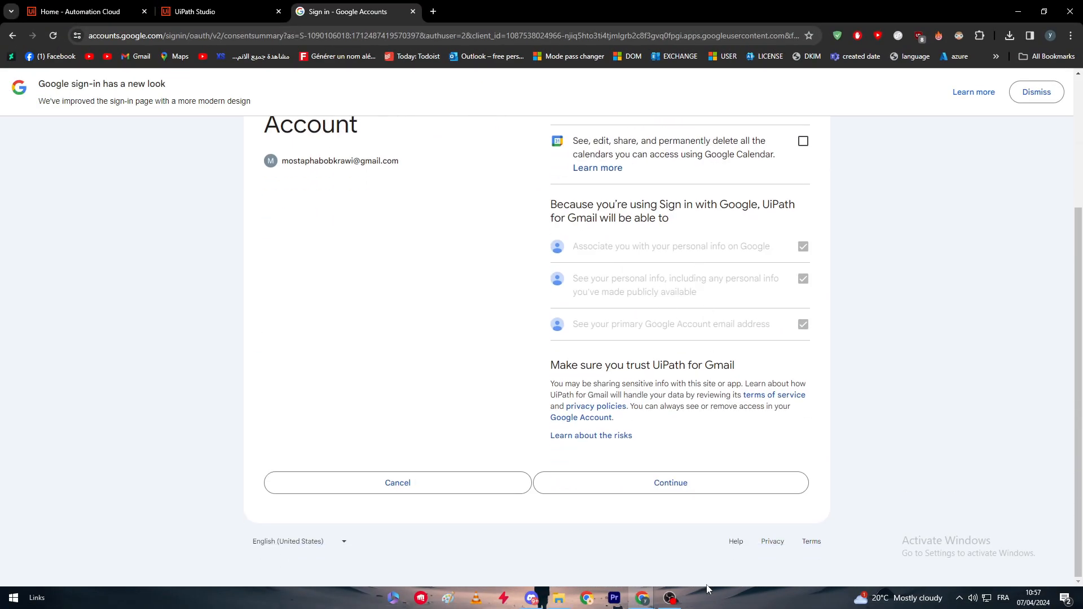
pyautogui.click(670, 485)
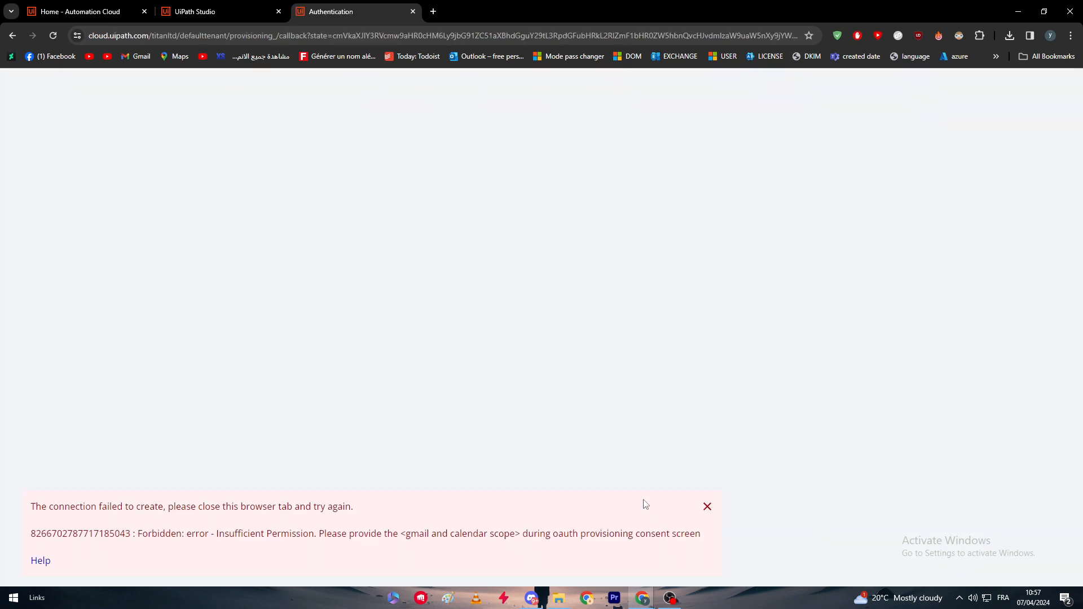
# Reload the Gmail authentication page, dismiss its error and close the page
pyautogui.moveTo(85, 507); pyautogui.dragTo(210, 510)
pyautogui.click(205, 519)
pyautogui.click(51, 34)
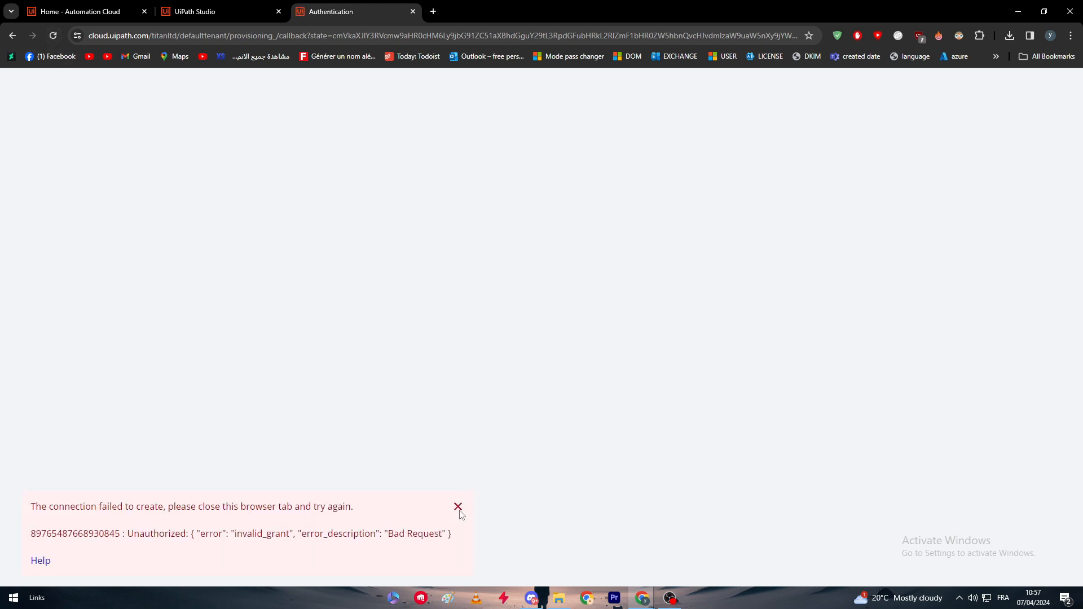
pyautogui.click(458, 508)
pyautogui.click(412, 11)
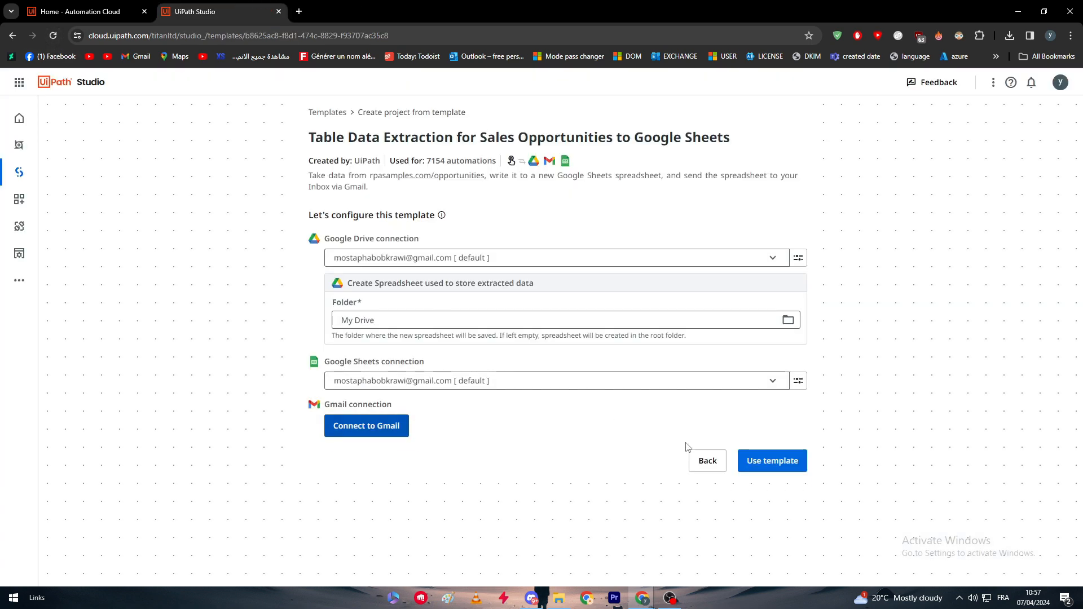
# Restart the template's Gmail connection and sign in to UiPath for Gmail with the Google account used for the other connections
pyautogui.click(375, 433)
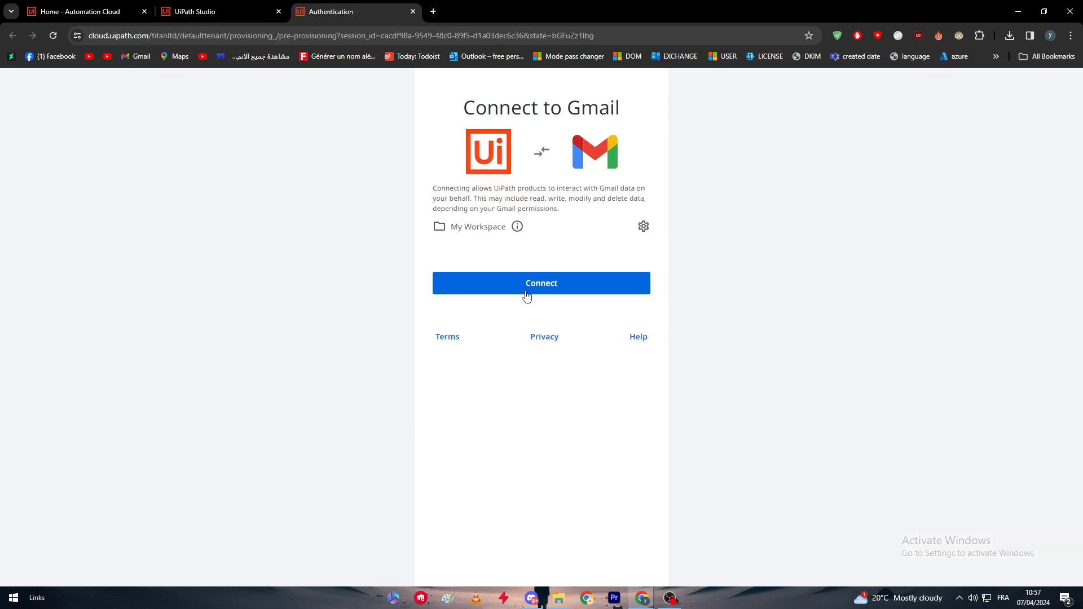
pyautogui.click(529, 285)
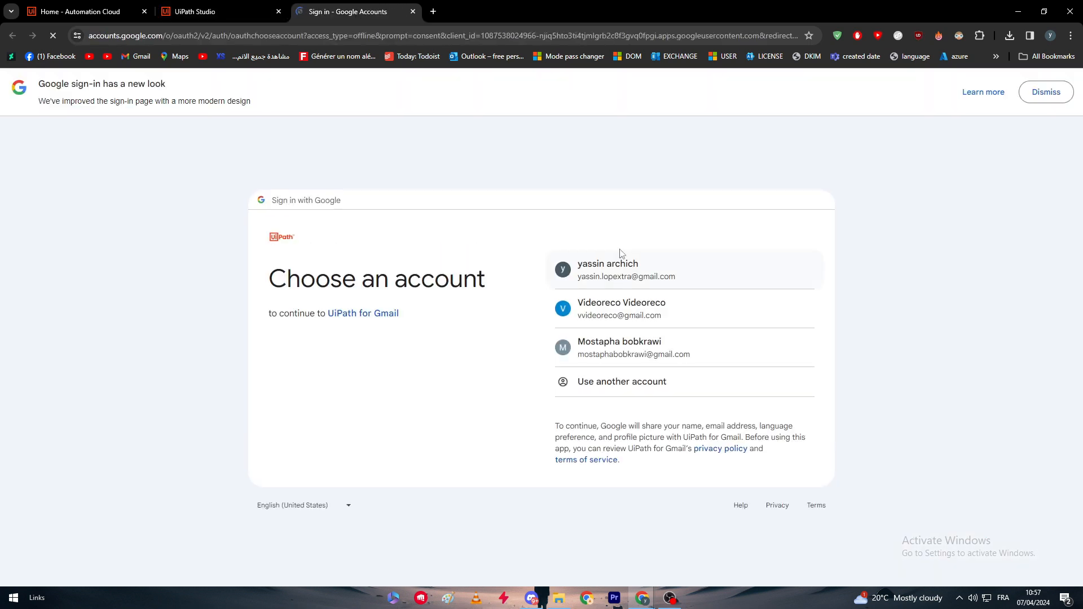
pyautogui.click(603, 344)
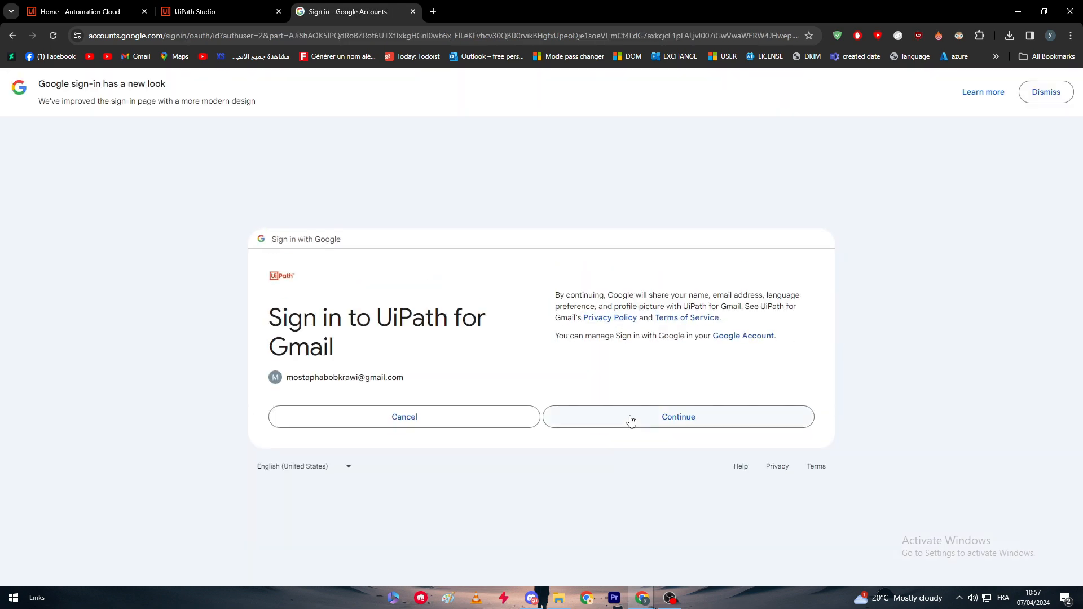
pyautogui.click(623, 419)
pyautogui.click(707, 334)
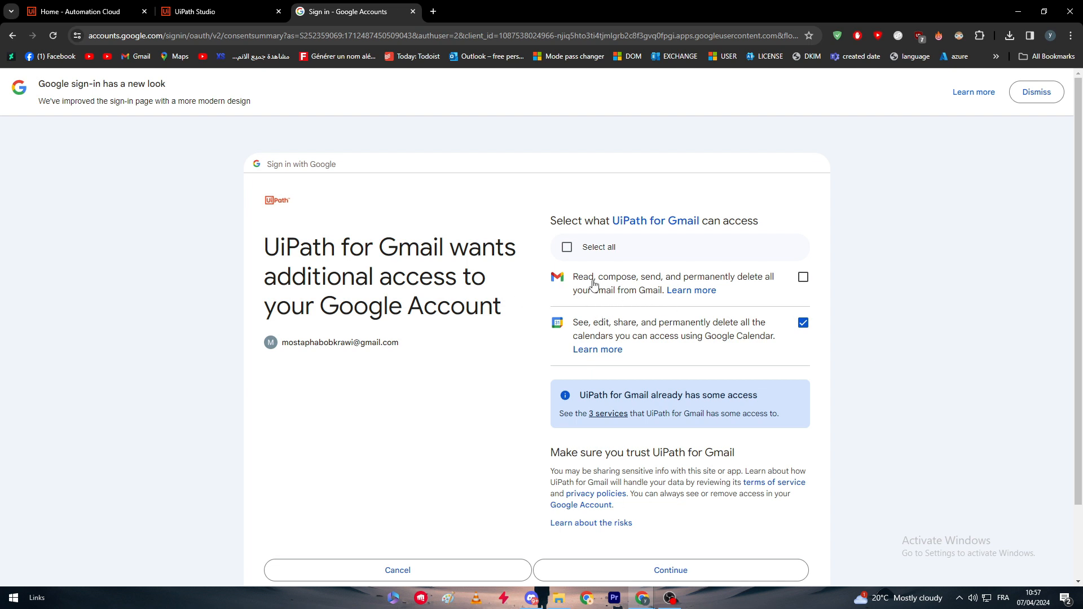
# Choose the Gmail and Google Calendar permissions for UiPath for Gmail and continue with the additional access
pyautogui.click(569, 256)
pyautogui.click(565, 258)
pyautogui.click(603, 291)
pyautogui.click(805, 326)
pyautogui.scroll(-2, 660, 507)
pyautogui.click(642, 486)
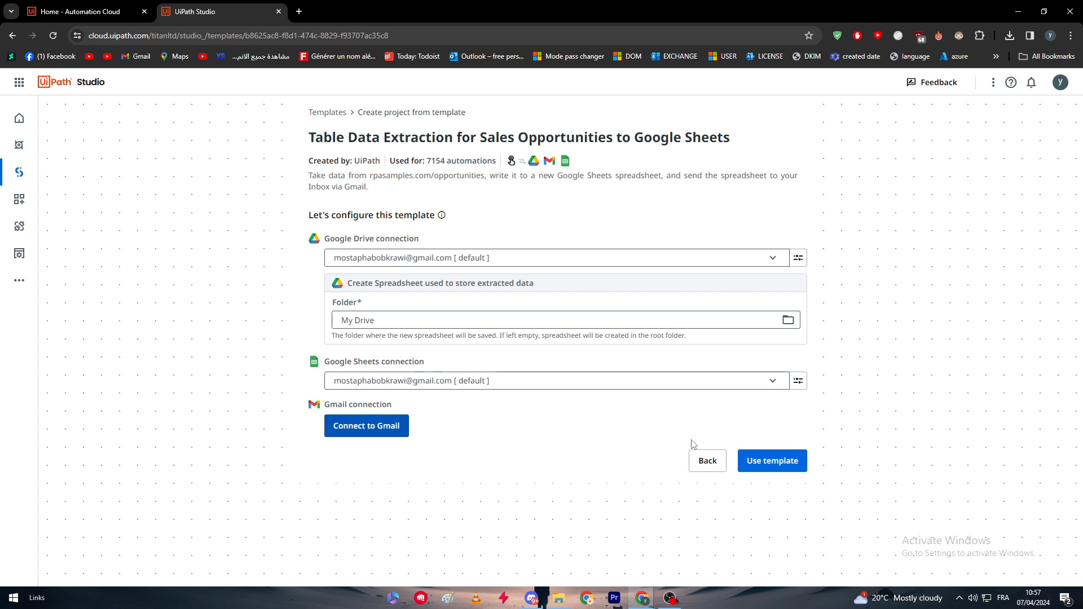
# Dismiss the missing-information prompt and create the project from the configured template
pyautogui.click(787, 469)
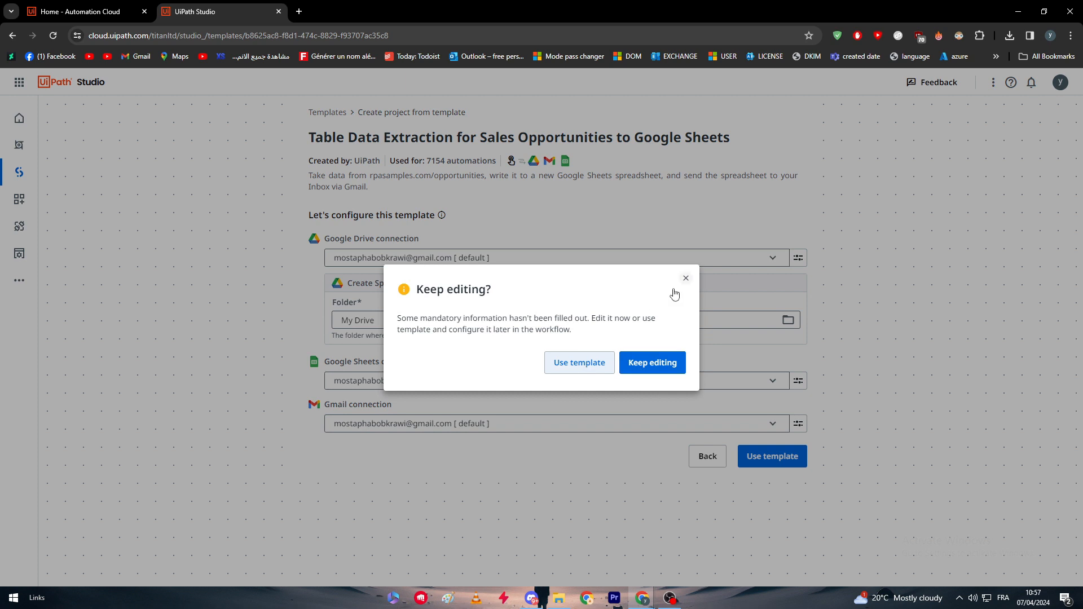
pyautogui.click(685, 278)
pyautogui.click(791, 461)
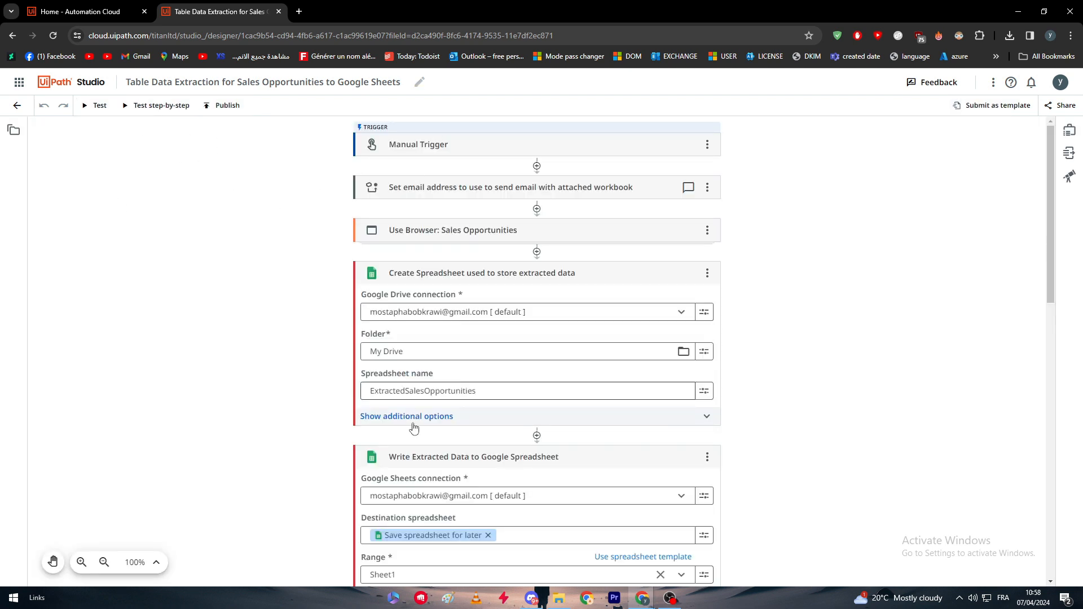
# Expand the Use Browser: Sales Opportunities activity and install the UiPath extension for Studio Web in Chrome
pyautogui.scroll(-12, 411, 427)
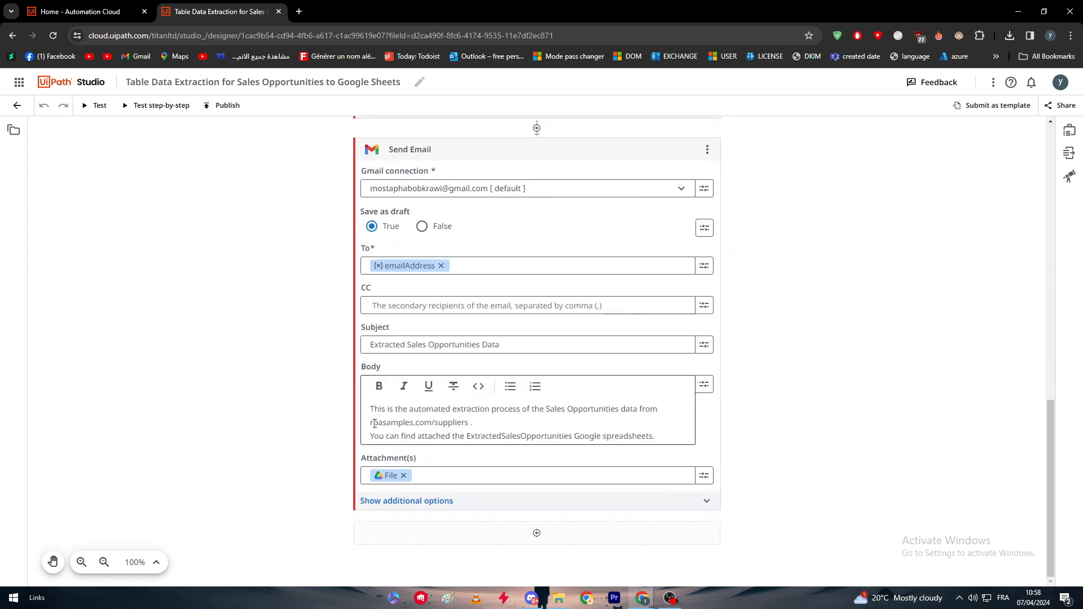
pyautogui.scroll(12, 620, 499)
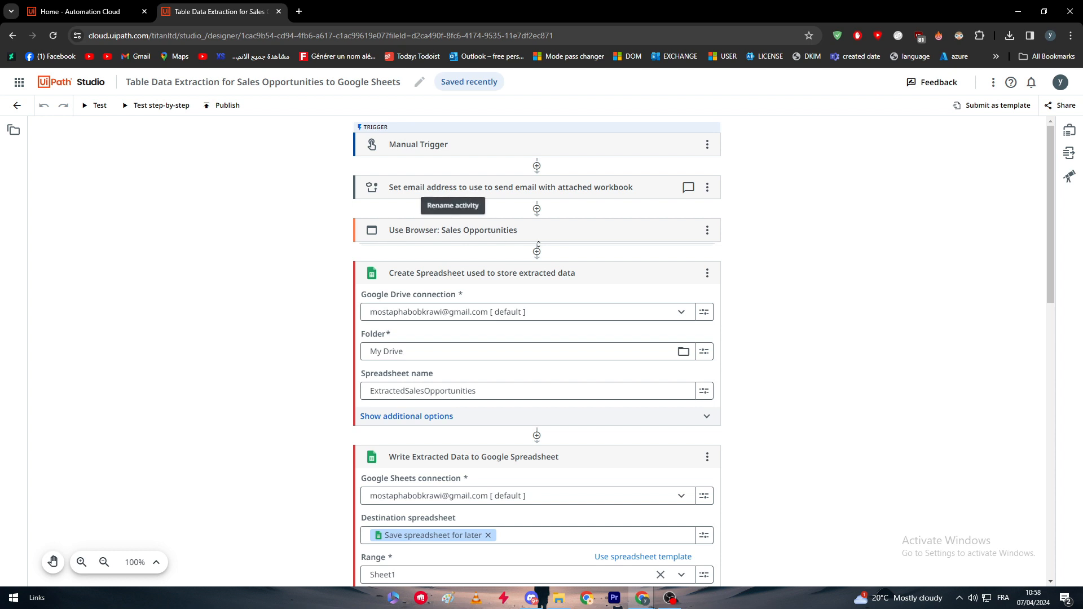
pyautogui.click(401, 231)
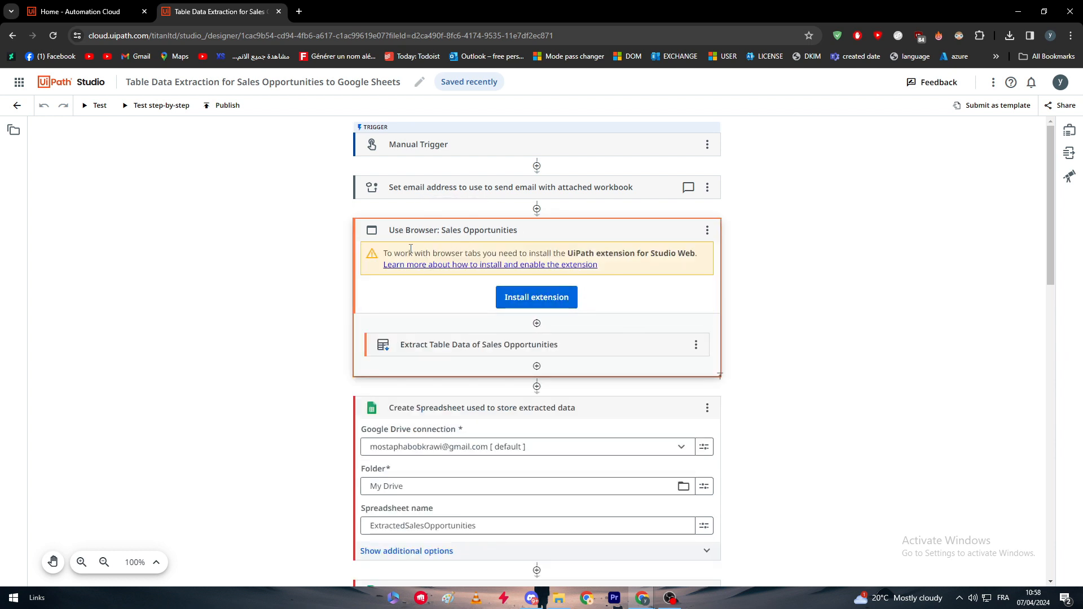
pyautogui.click(540, 296)
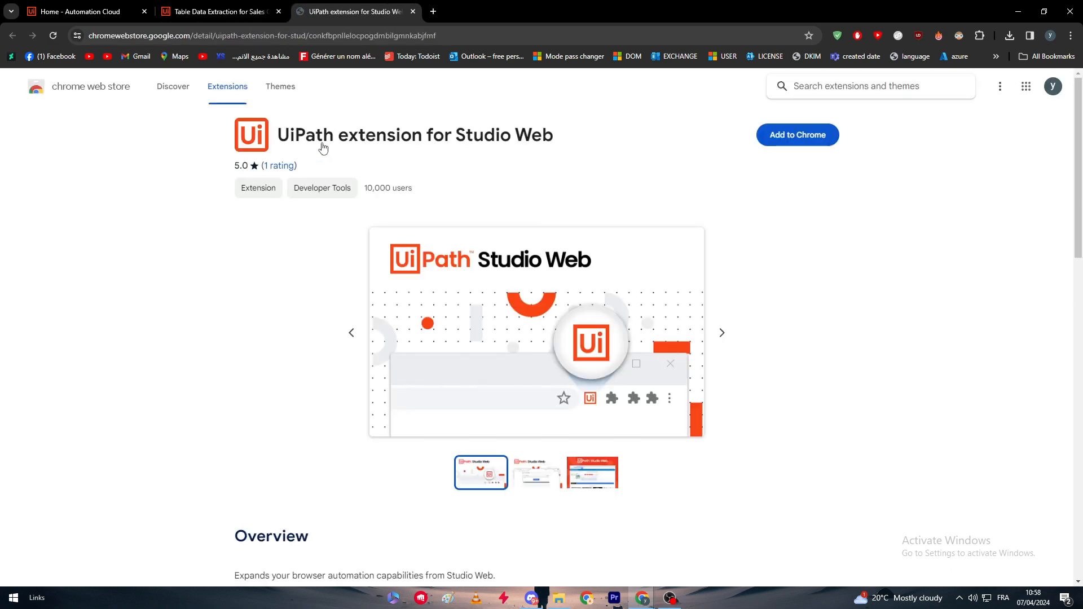
pyautogui.click(768, 141)
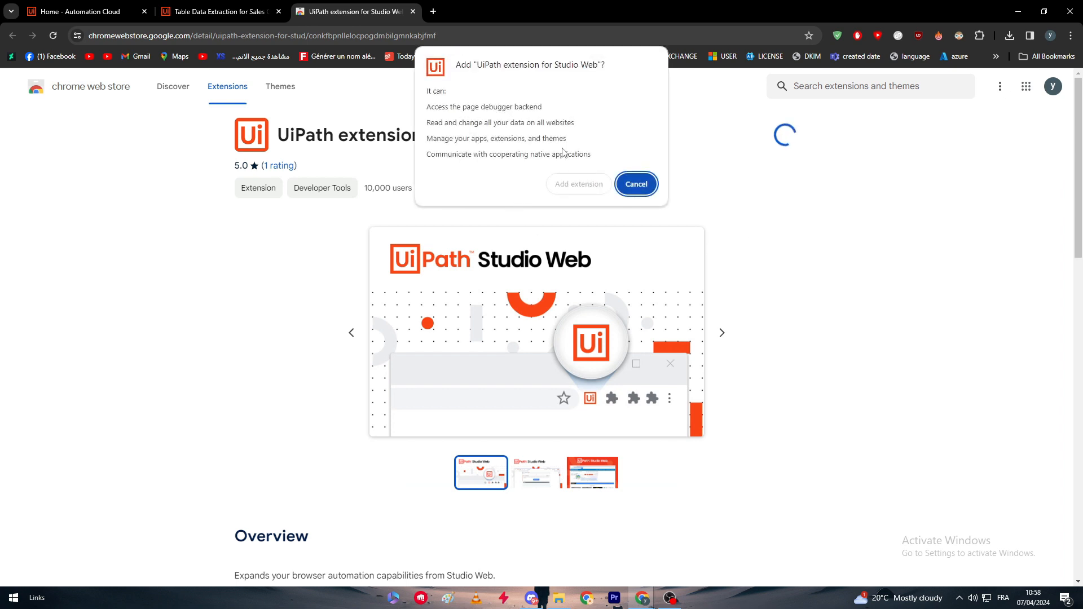
pyautogui.click(581, 182)
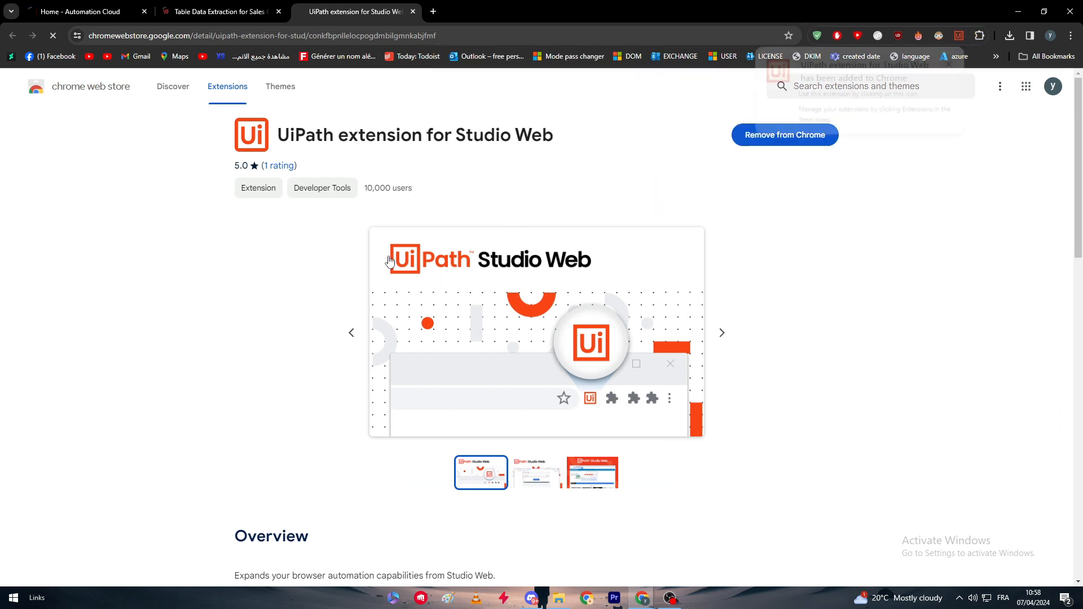
pyautogui.click(952, 63)
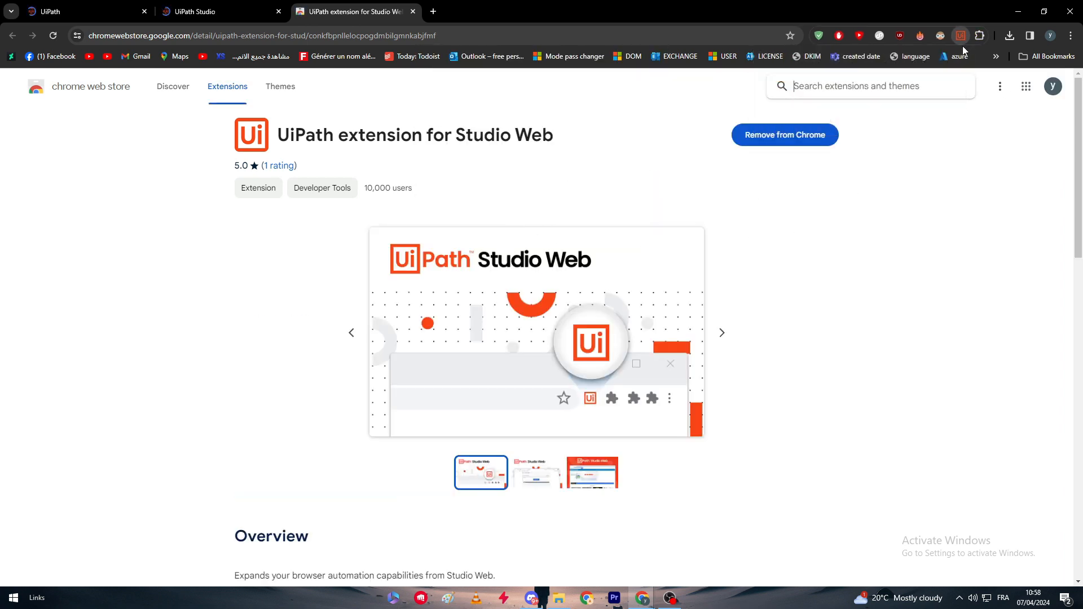
# Pin the UiPath extension for Studio Web in the browser and try to open it
pyautogui.click(980, 36)
pyautogui.click(939, 298)
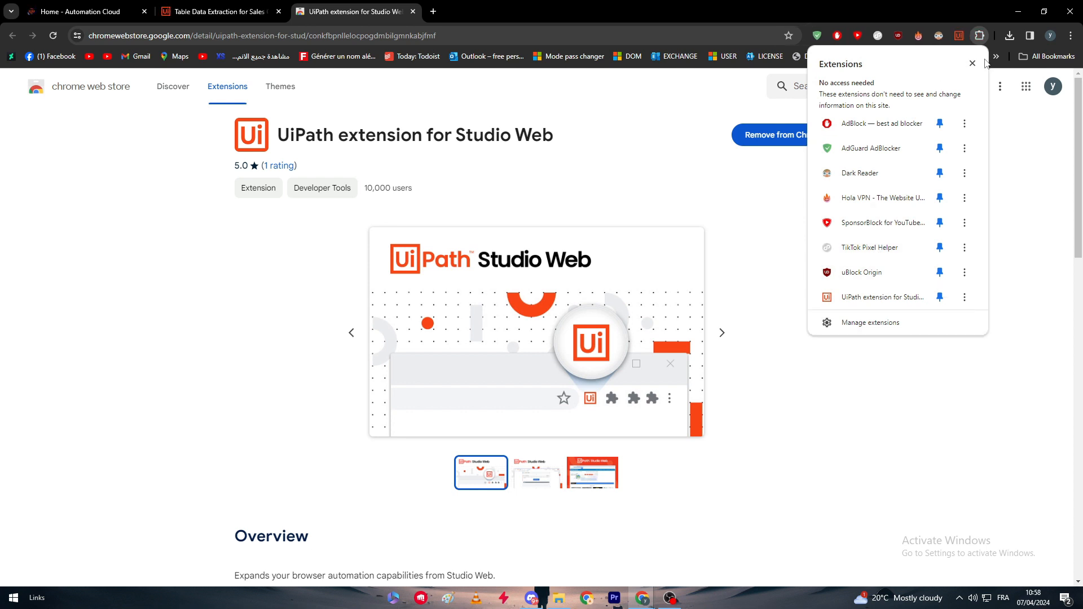
pyautogui.click(966, 35)
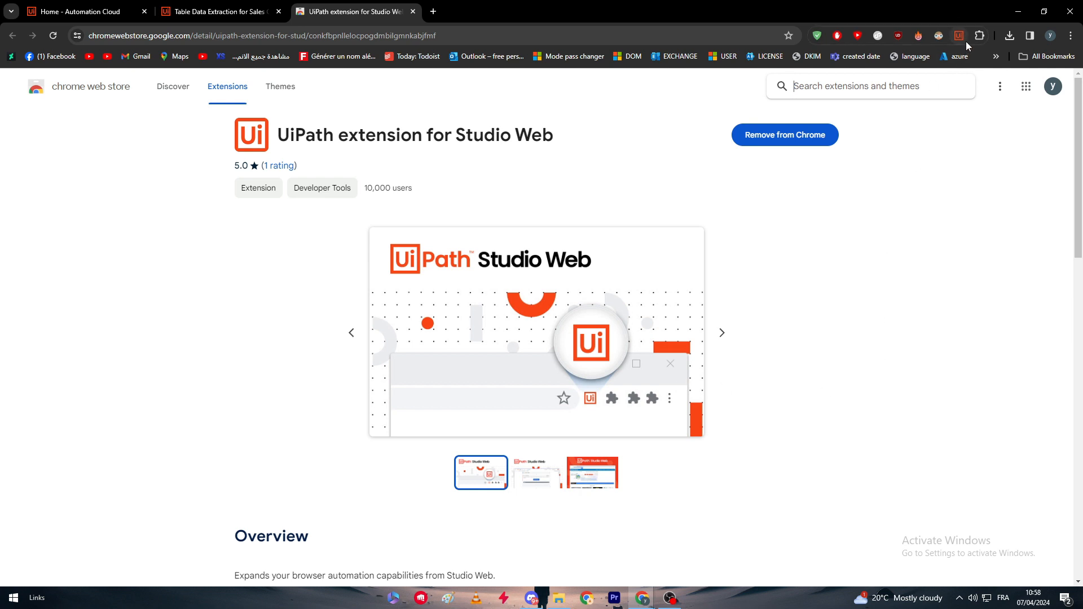
# Examine the overview, reviews and preview images on the extension's Chrome Web Store page
pyautogui.doubleClick(982, 239)
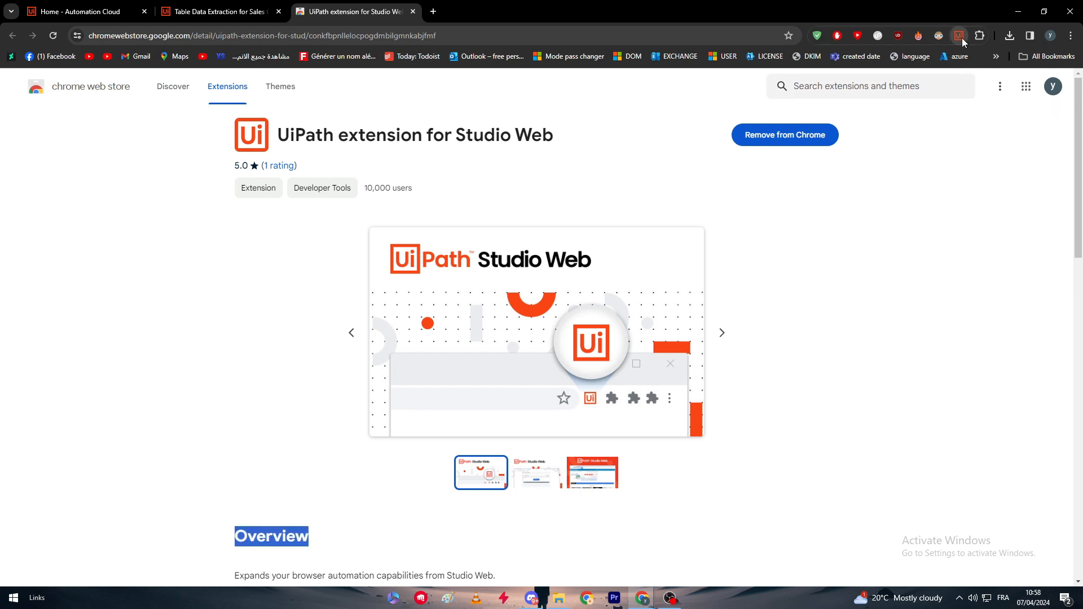
pyautogui.click(918, 159)
pyautogui.scroll(-5, 677, 234)
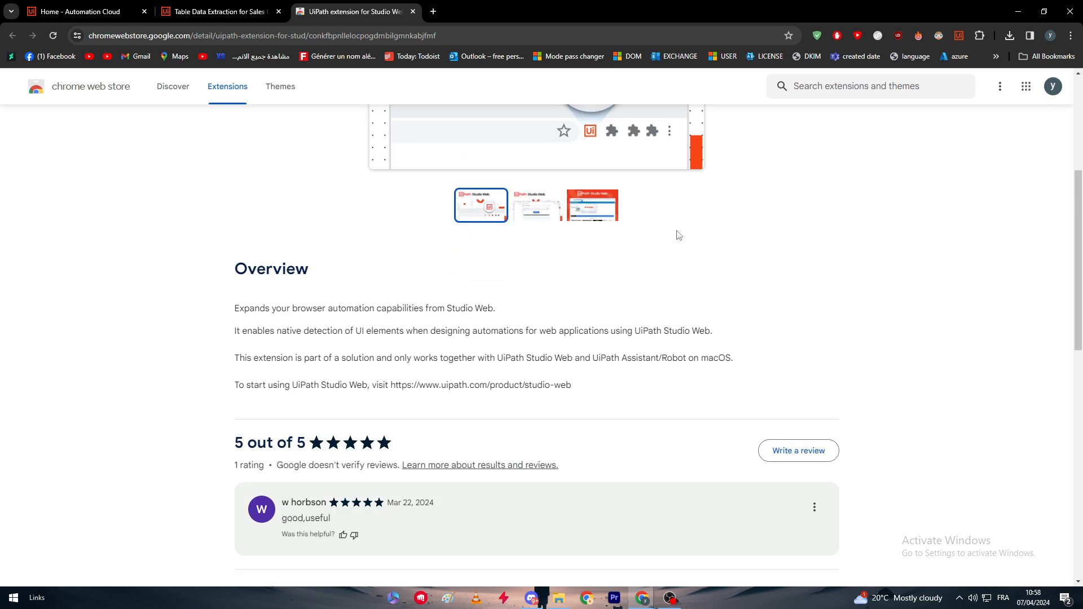
pyautogui.scroll(2, 649, 260)
pyautogui.click(534, 307)
pyautogui.scroll(3, 763, 348)
pyautogui.click(605, 477)
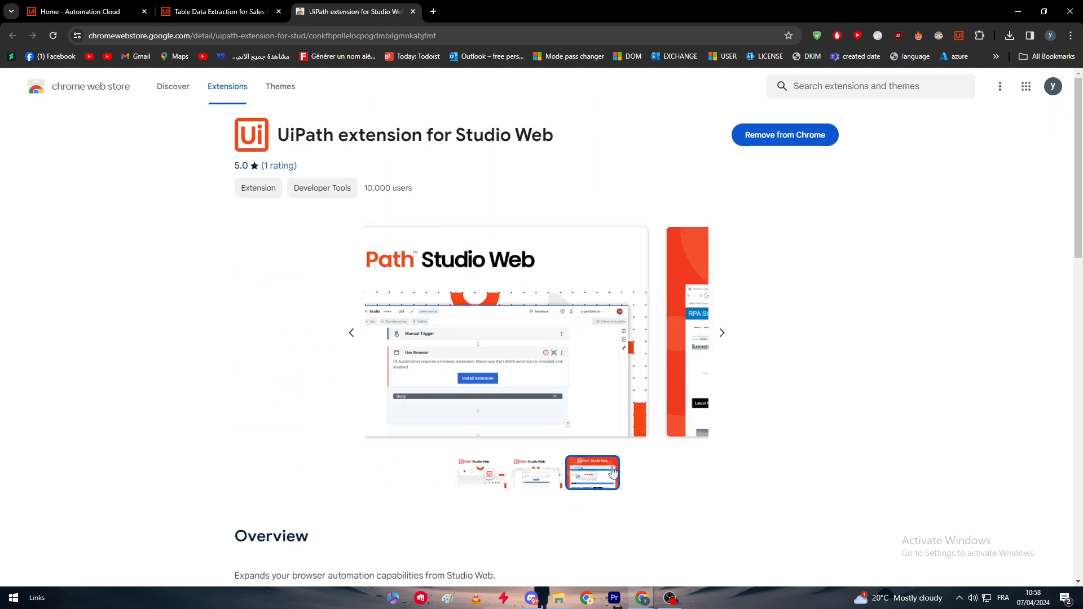
# Return to the workflow, view the enlarged Sales Opportunities page preview of the Use Browser activity and close it
pyautogui.click(214, 12)
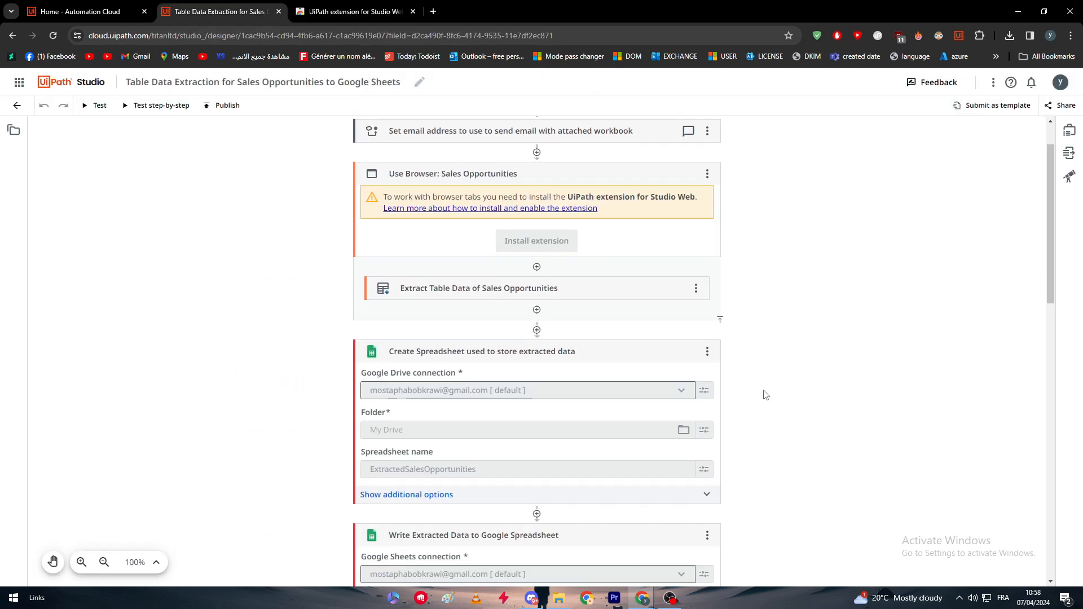
pyautogui.click(557, 318)
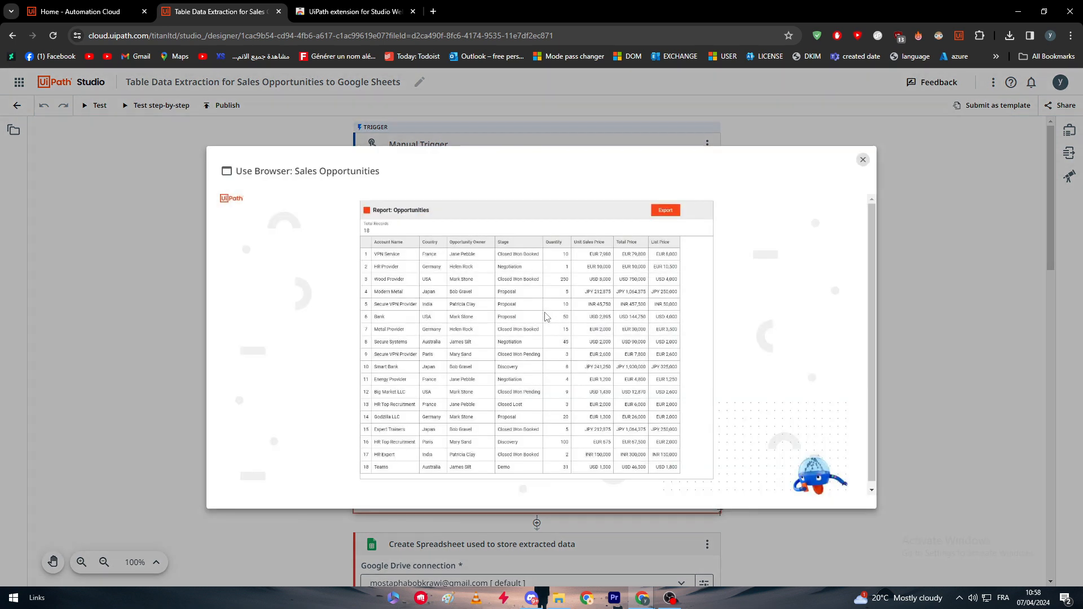
pyautogui.scroll(-1, 412, 260)
pyautogui.click(902, 268)
# Review the workflow's activities through to Send Email and run a test of the workflow
pyautogui.scroll(-20, 484, 304)
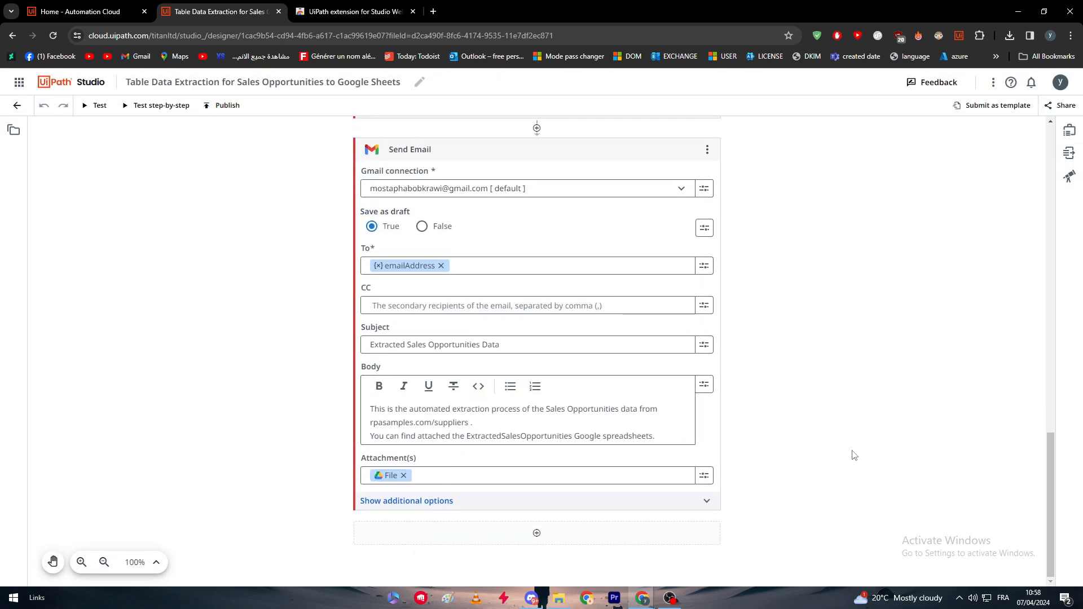
pyautogui.scroll(7, 852, 454)
pyautogui.scroll(15, 850, 453)
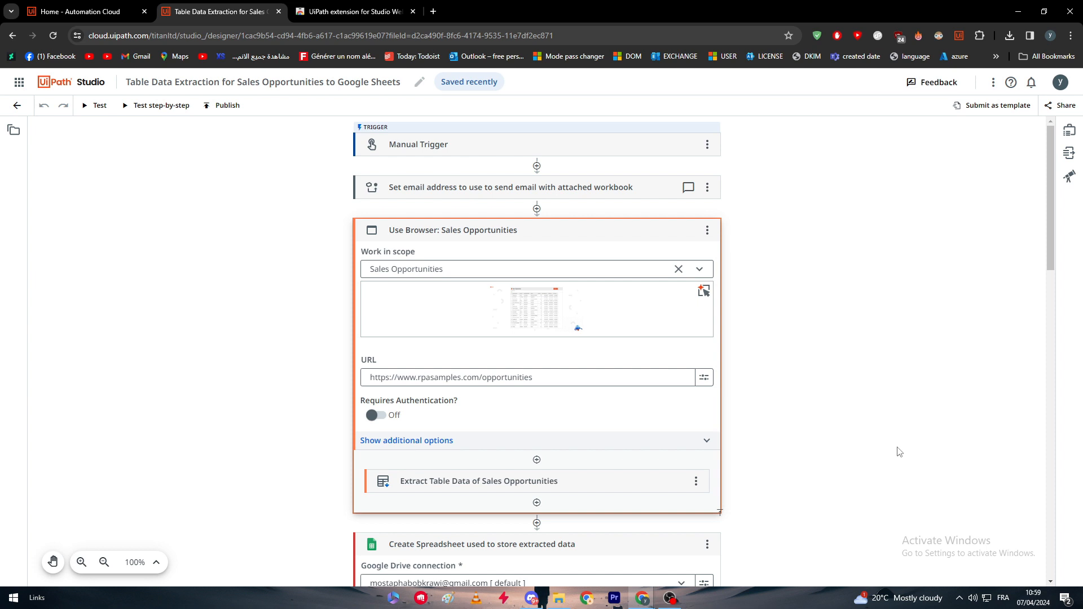
pyautogui.scroll(-15, 547, 328)
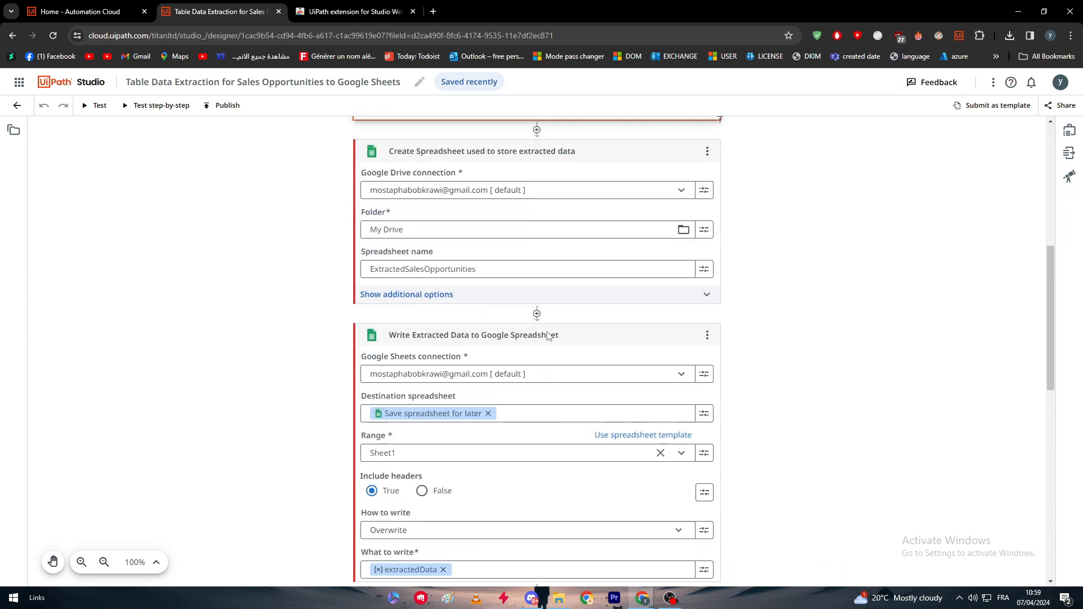
pyautogui.click(97, 106)
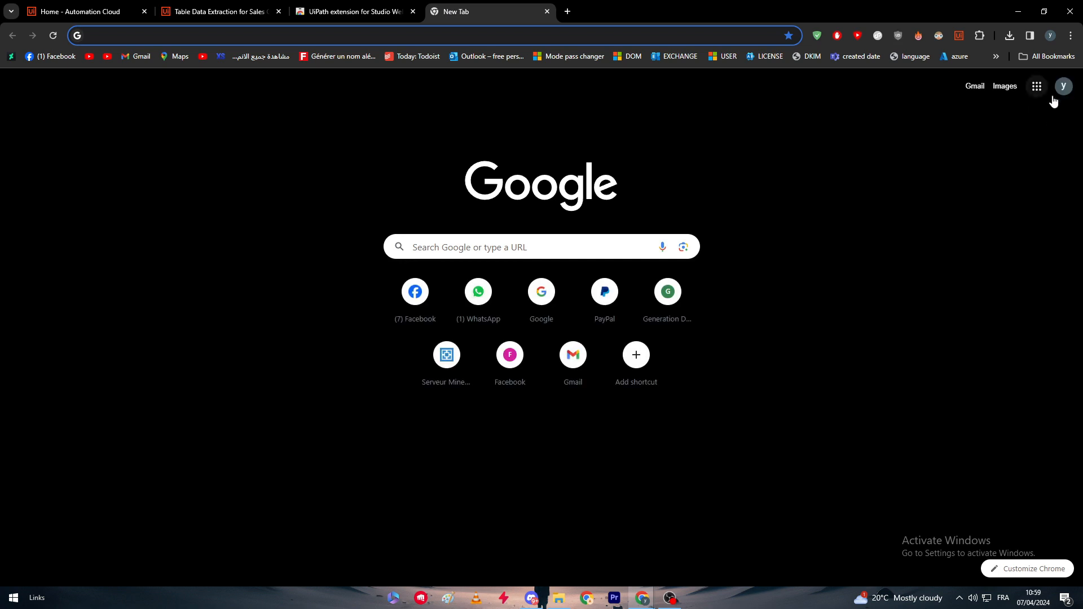
# Open Gmail for the connected Google account and check its Drafts, Spam and Inbox folders for the extraction email
pyautogui.click(1063, 86)
pyautogui.click(925, 328)
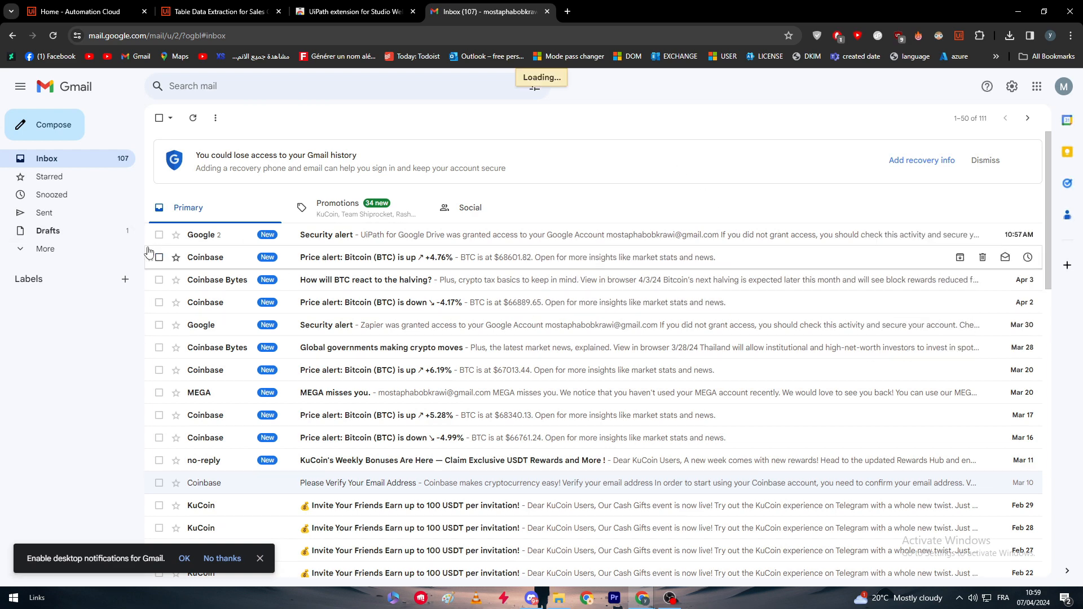
pyautogui.click(72, 248)
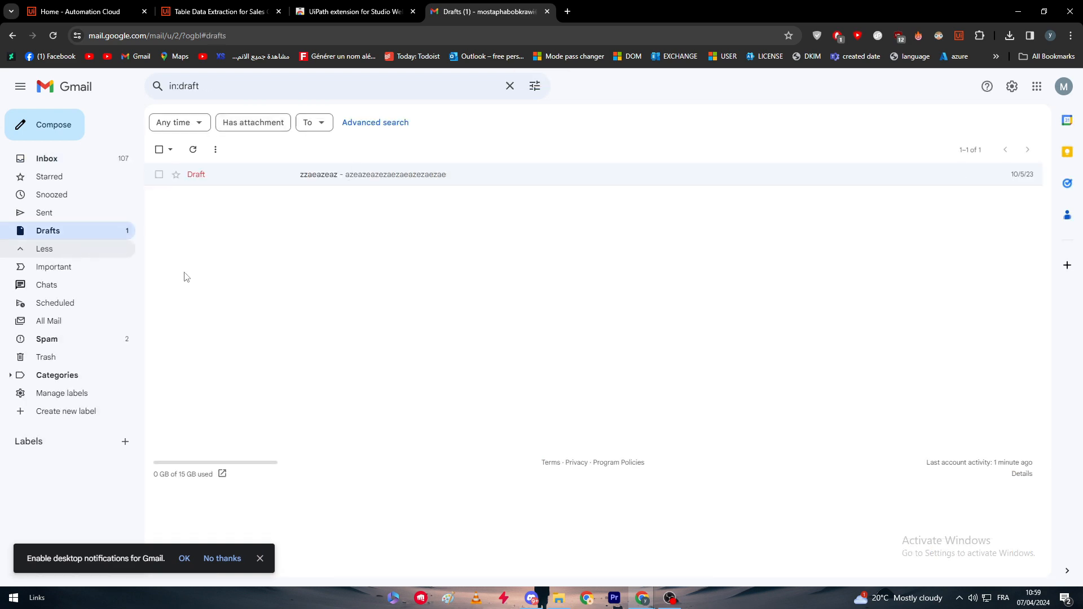
pyautogui.click(96, 339)
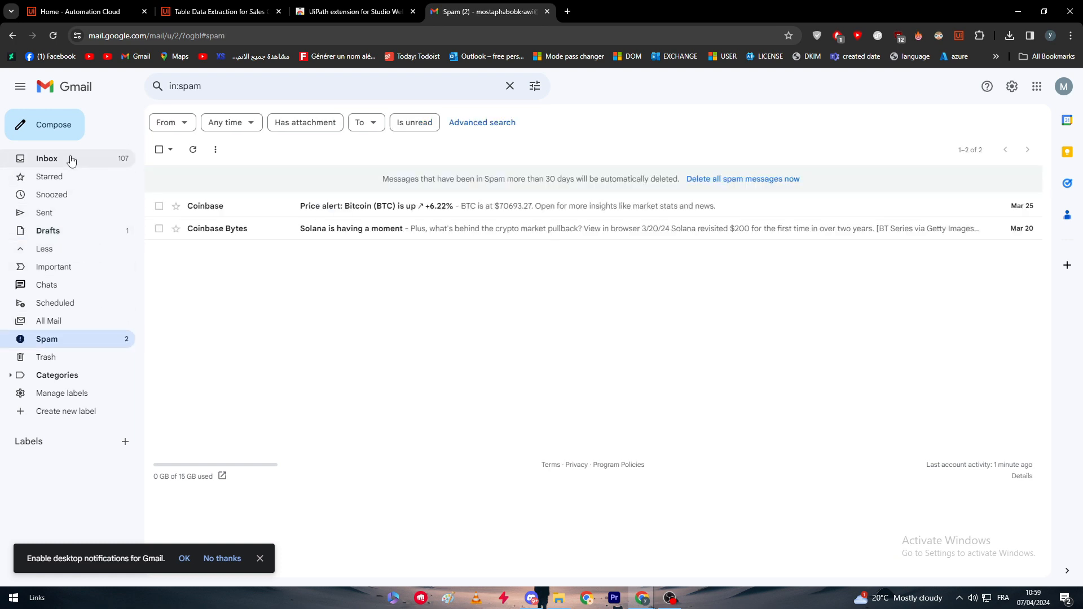
pyautogui.click(71, 160)
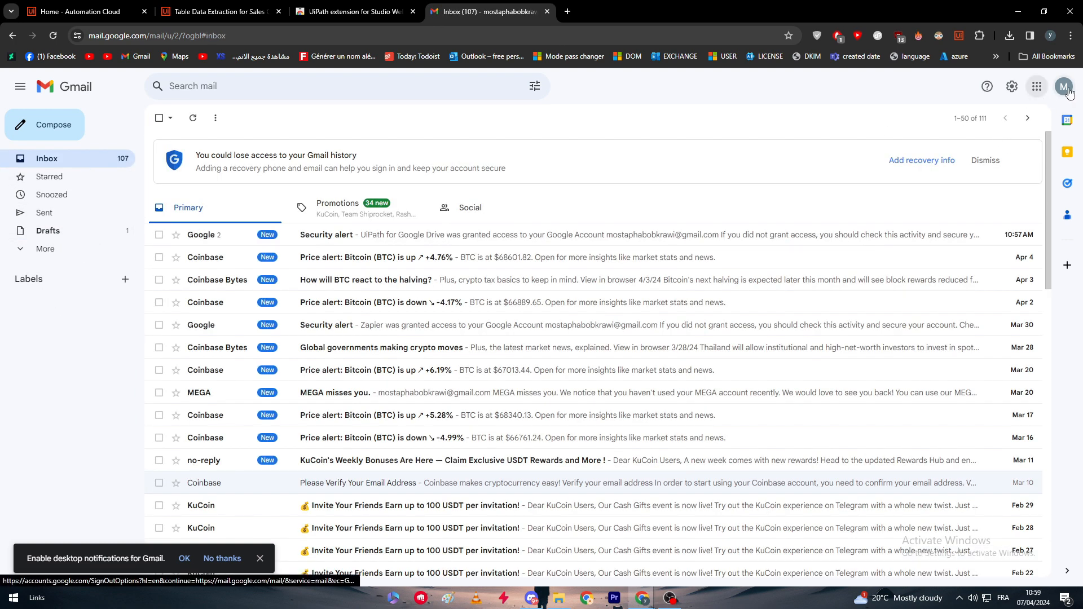
# Open Google Drive for the connected account from the Google apps
pyautogui.click(1037, 86)
pyautogui.scroll(-2, 1029, 257)
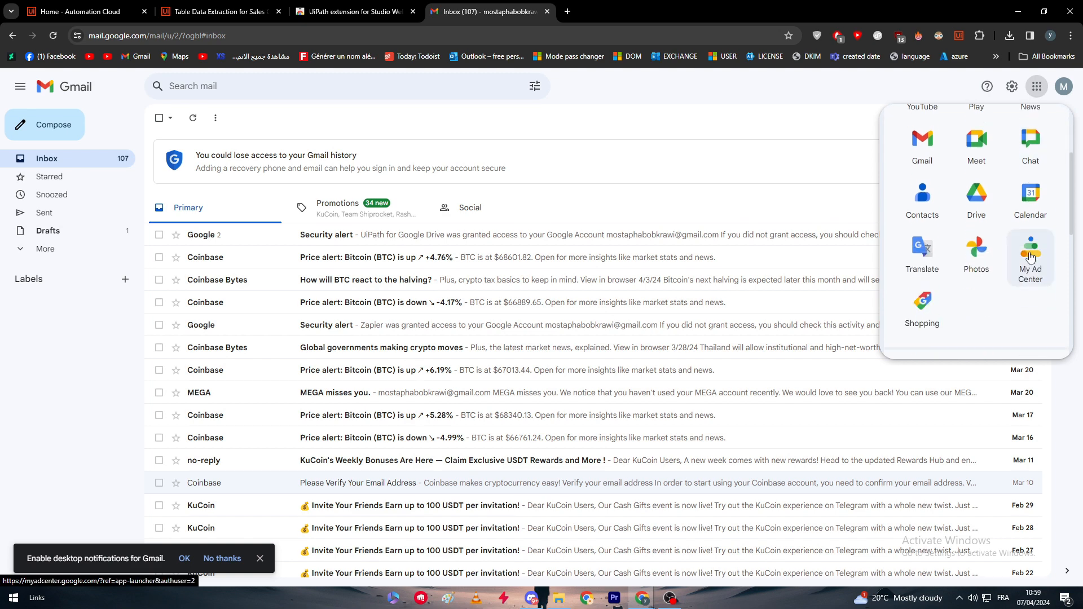
pyautogui.click(992, 195)
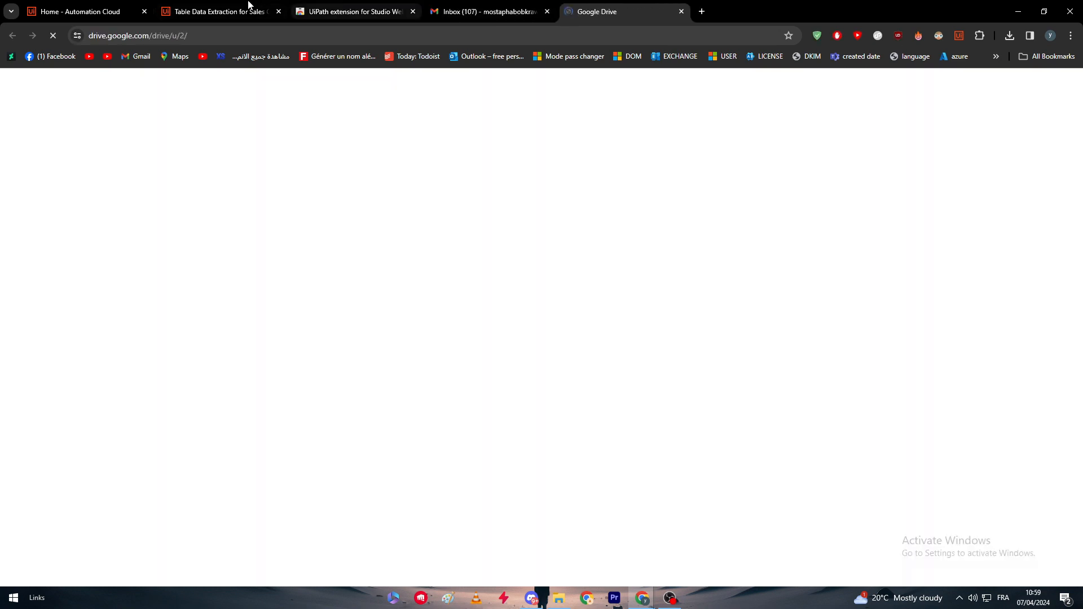
# Return to the workflow's test output in UiPath Studio and dismiss the experience rating survey
pyautogui.click(202, 7)
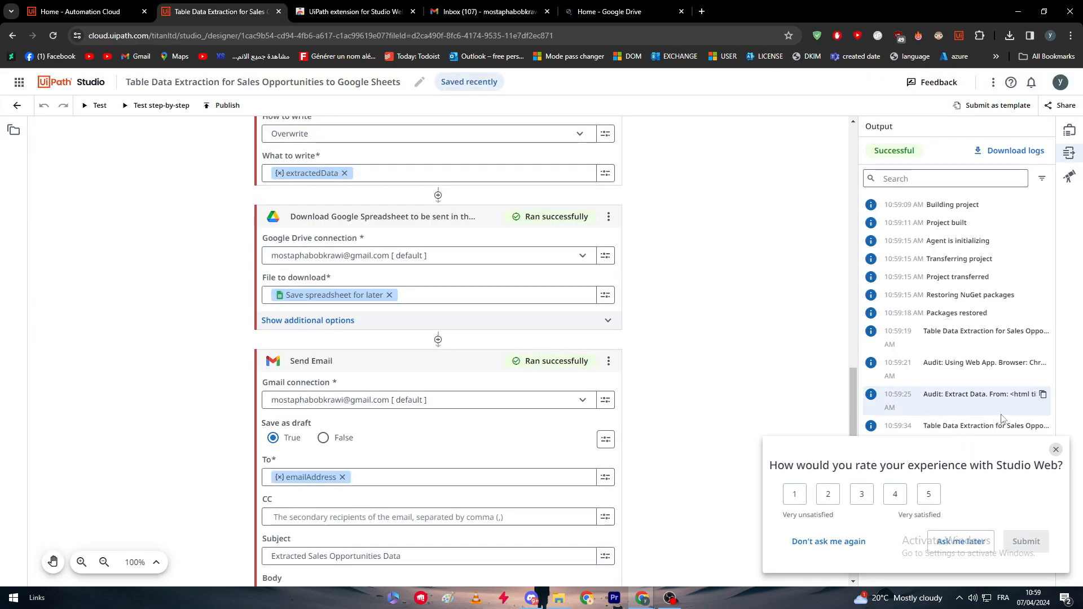
pyautogui.click(1054, 450)
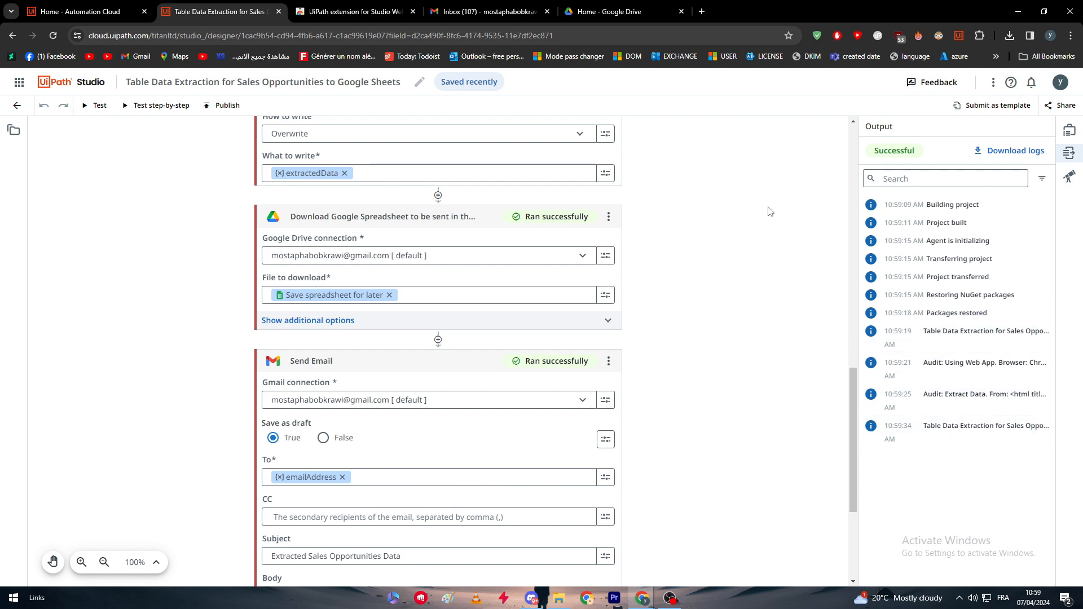
# Open the ExtractedSalesOpportunities spreadsheet from Google Drive and examine the extracted owner and price data
pyautogui.click(596, 17)
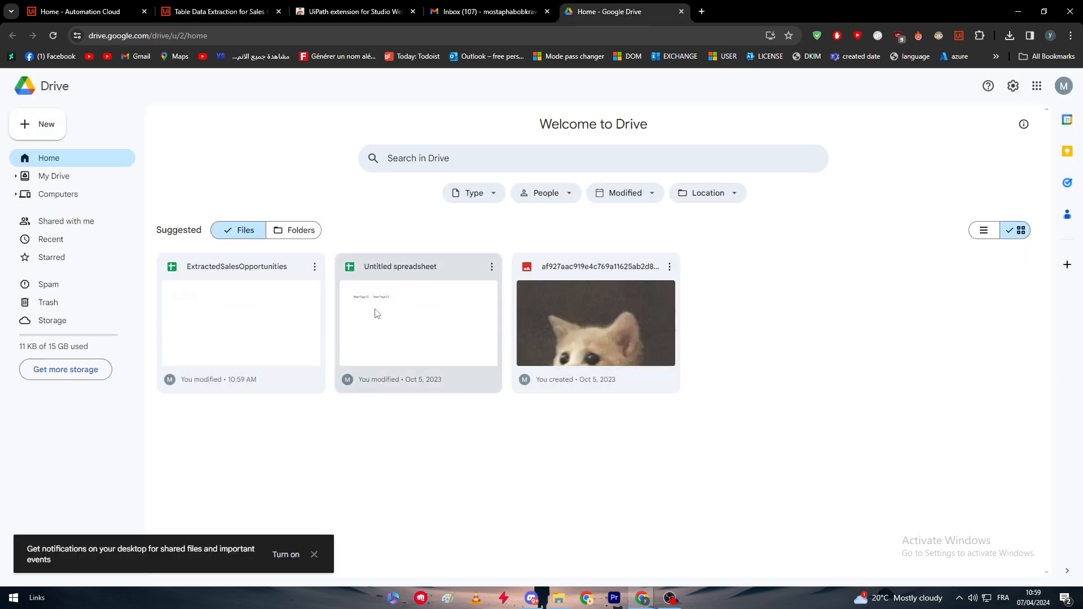
pyautogui.click(247, 309)
pyautogui.doubleClick(219, 314)
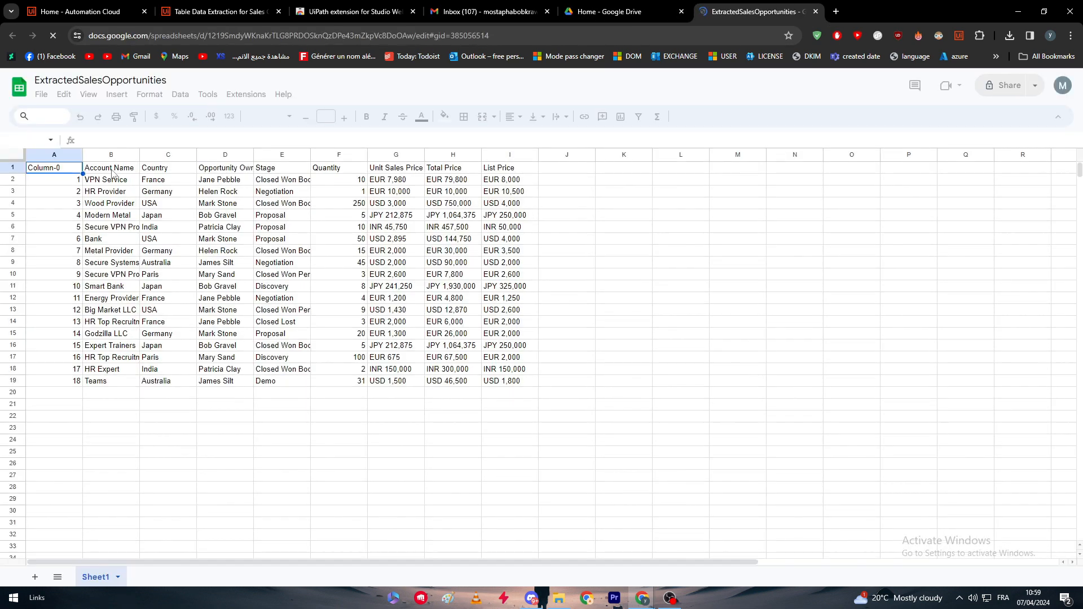
pyautogui.moveTo(109, 170); pyautogui.dragTo(157, 217)
pyautogui.click(228, 286)
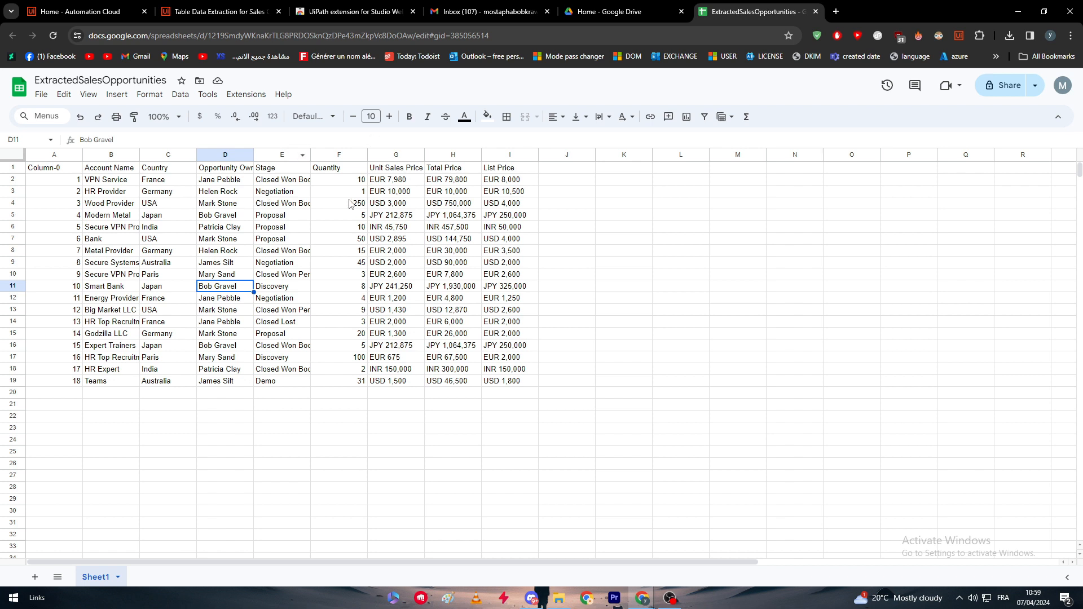
pyautogui.click(397, 276)
pyautogui.click(455, 264)
pyautogui.click(498, 262)
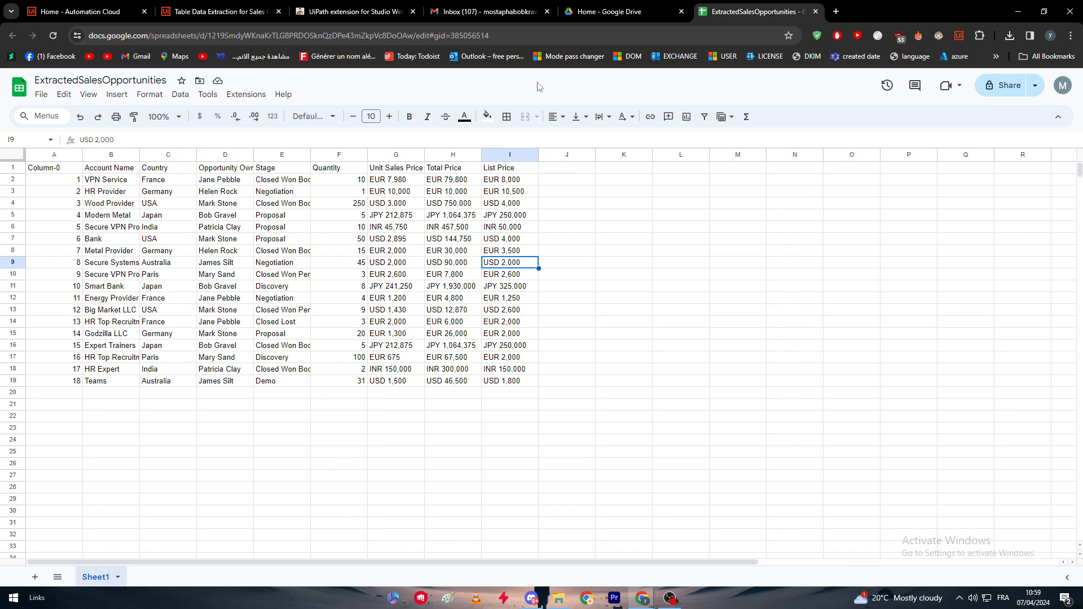
# Switch back to the UiPath Studio workflow and review the Send Email activity's recipient, subject, body and attachment
pyautogui.click(217, 11)
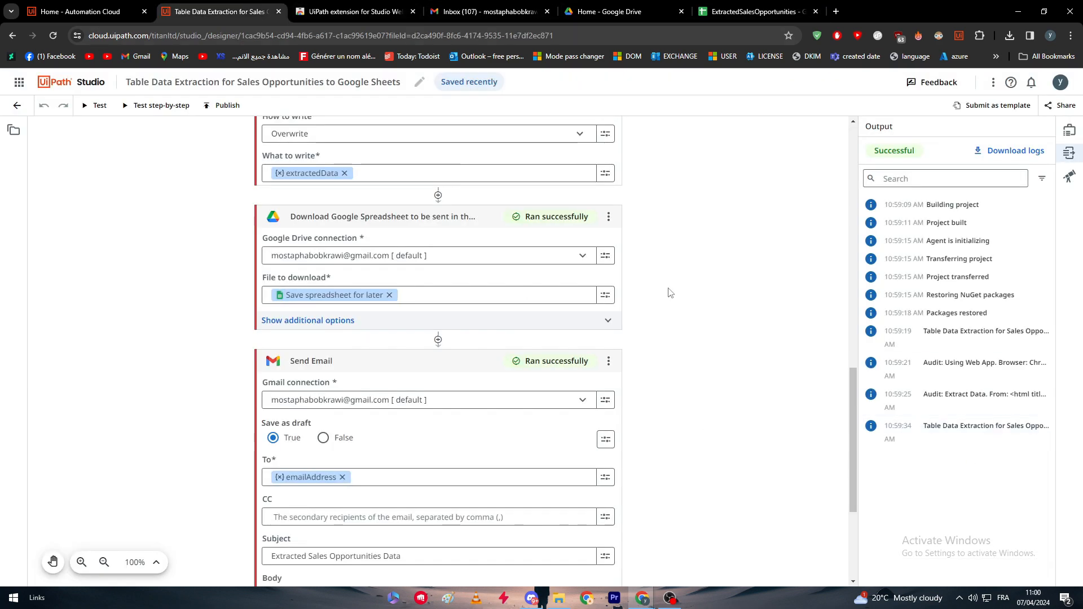
pyautogui.scroll(-4, 502, 409)
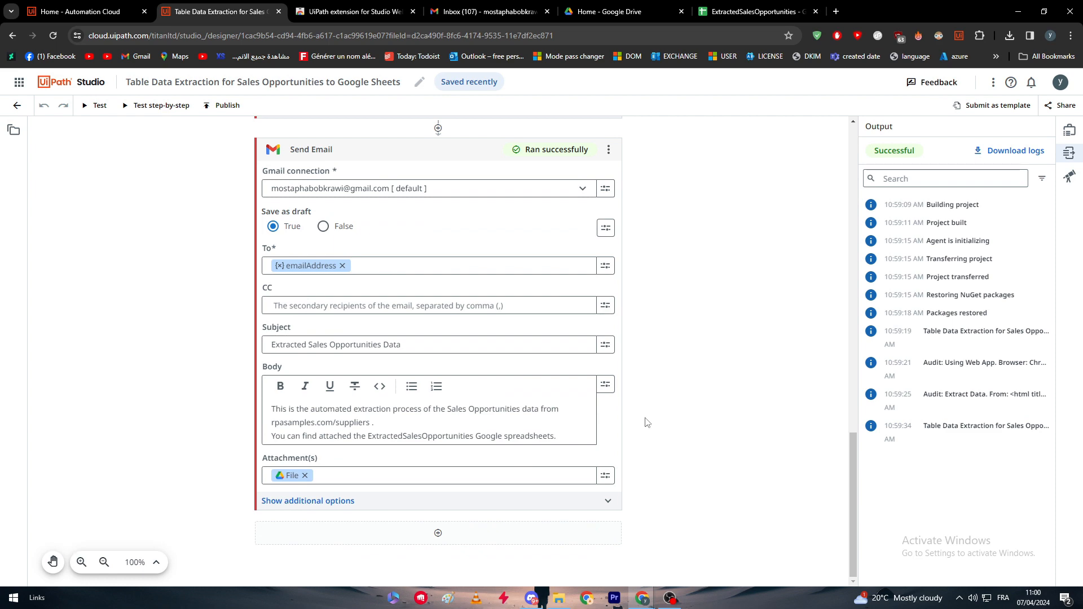